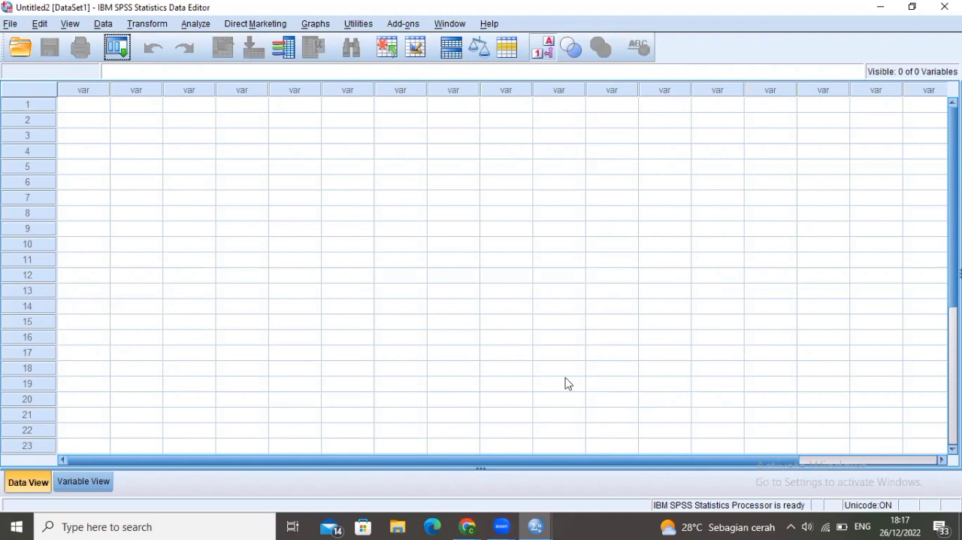
# Examine the Data View and Variable View layouts of the empty dataset
pyautogui.click(79, 483)
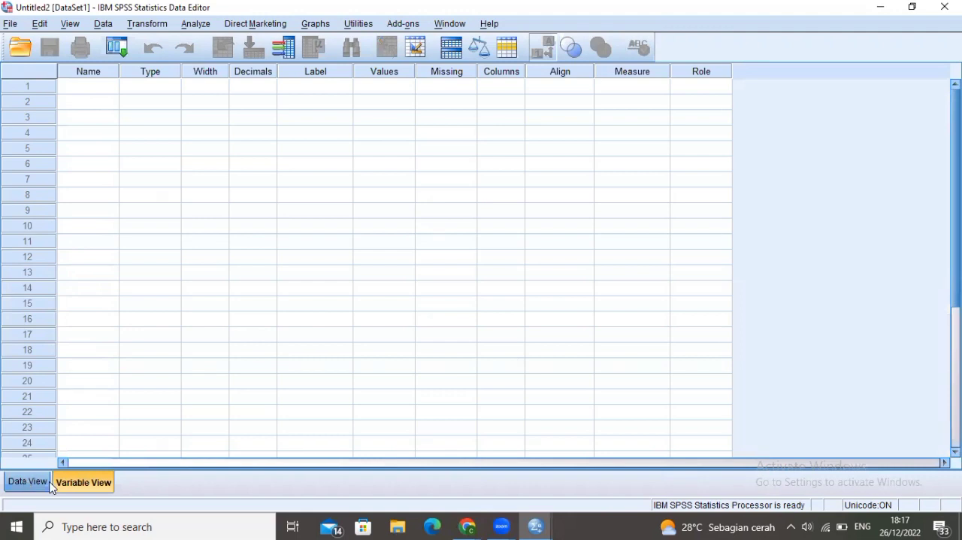
pyautogui.click(36, 484)
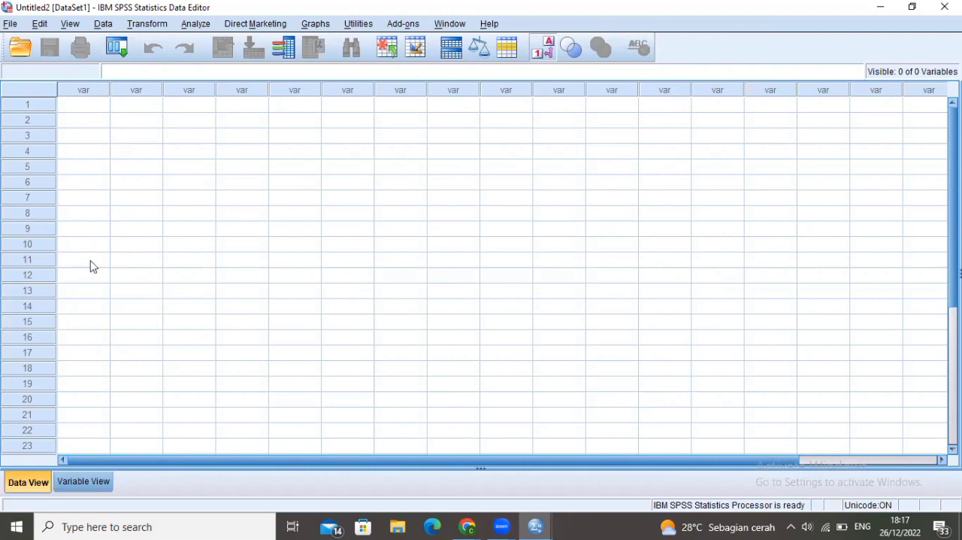
pyautogui.click(96, 487)
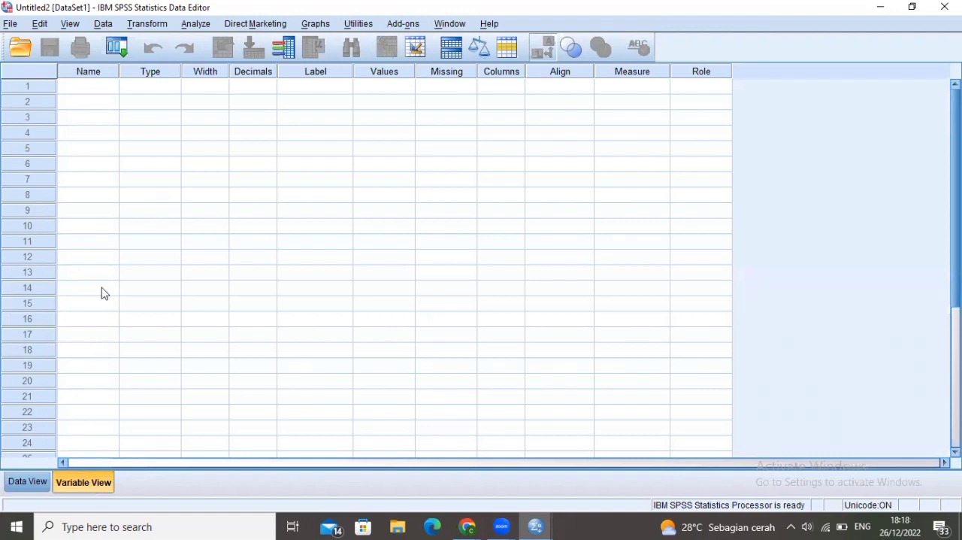
pyautogui.click(30, 482)
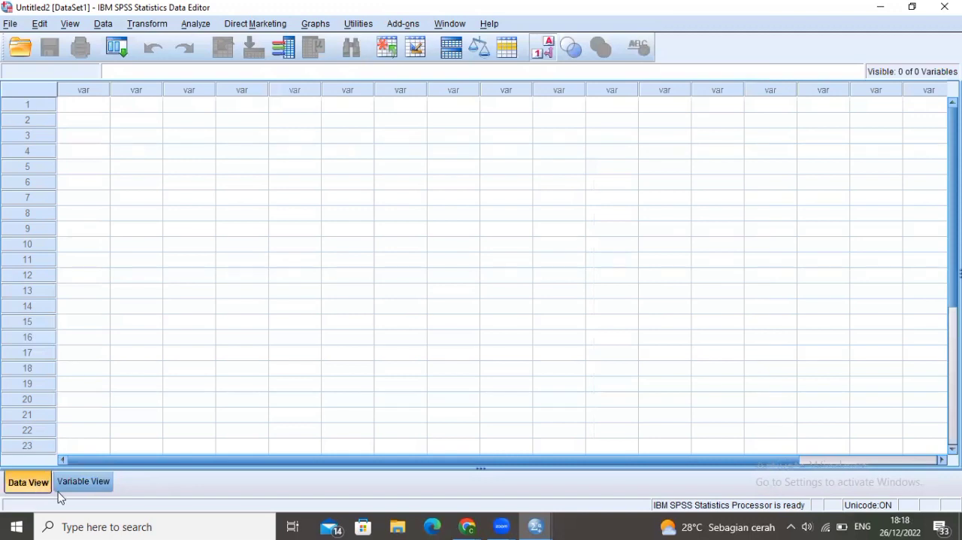
pyautogui.click(68, 487)
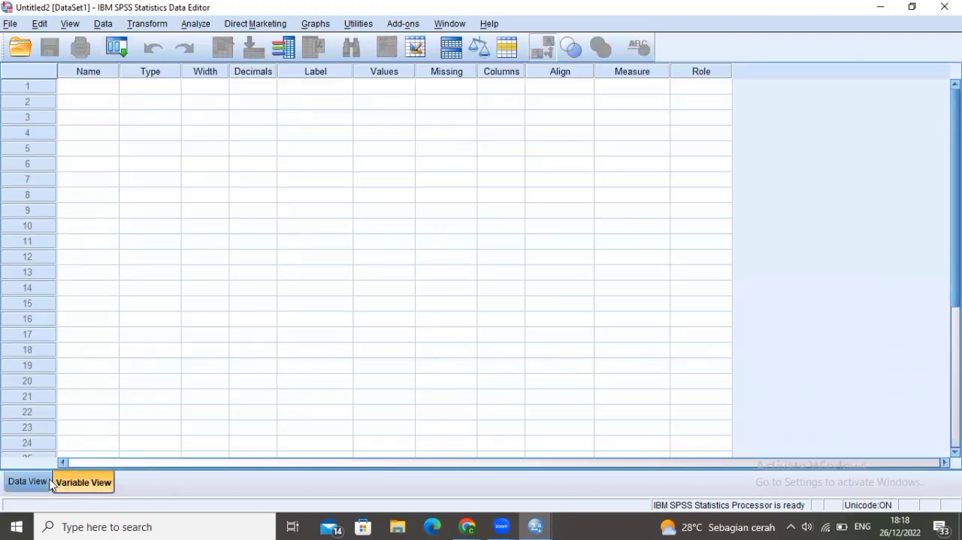
pyautogui.click(42, 486)
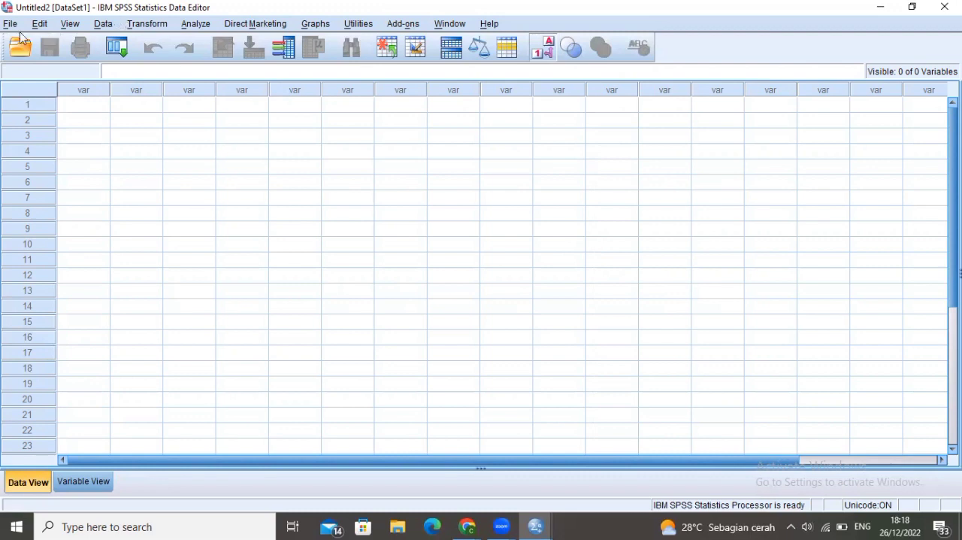
pyautogui.click(71, 24)
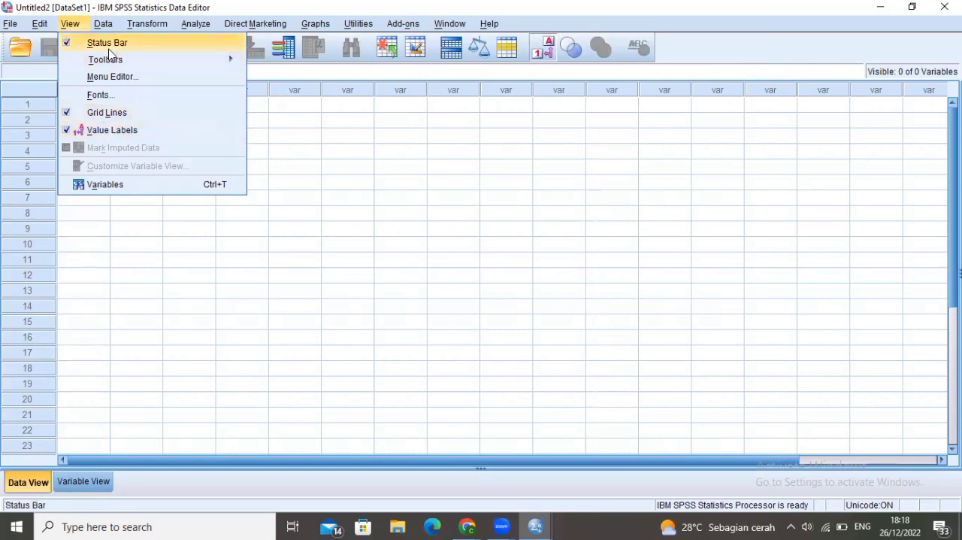
pyautogui.click(103, 24)
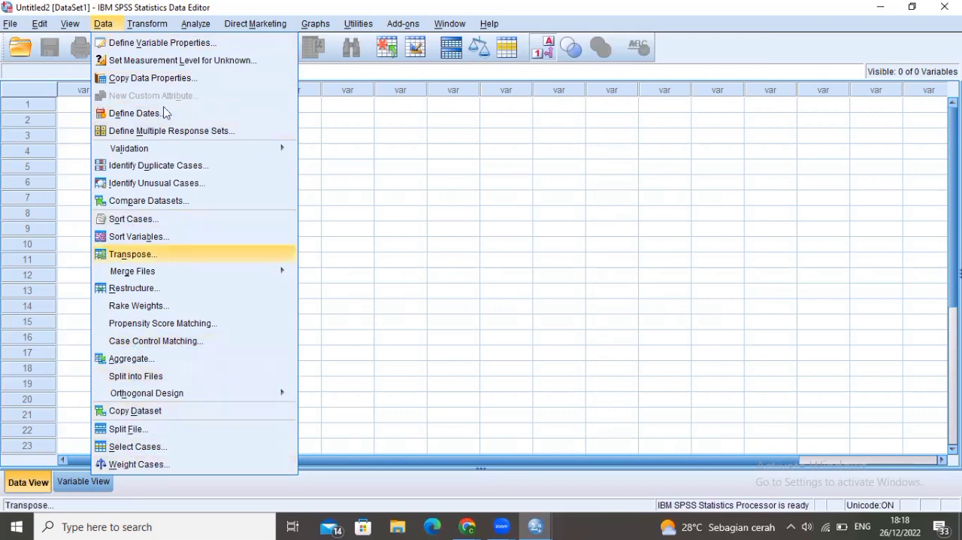
pyautogui.moveTo(151, 27)
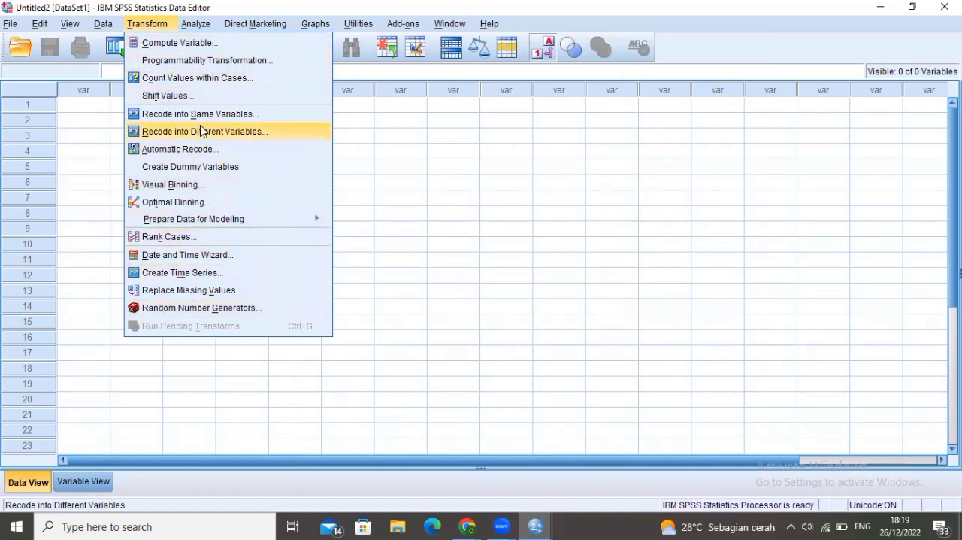
pyautogui.moveTo(204, 26)
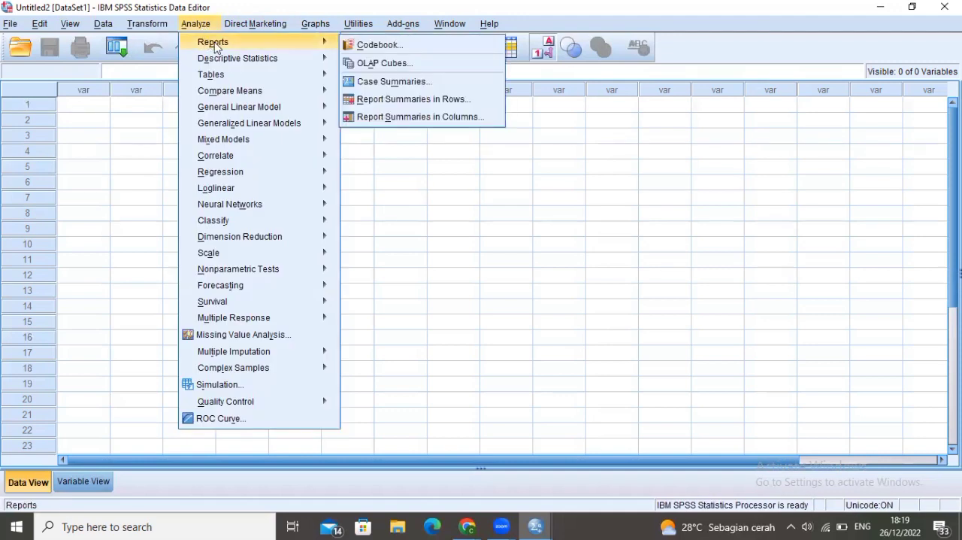
pyautogui.moveTo(230, 58)
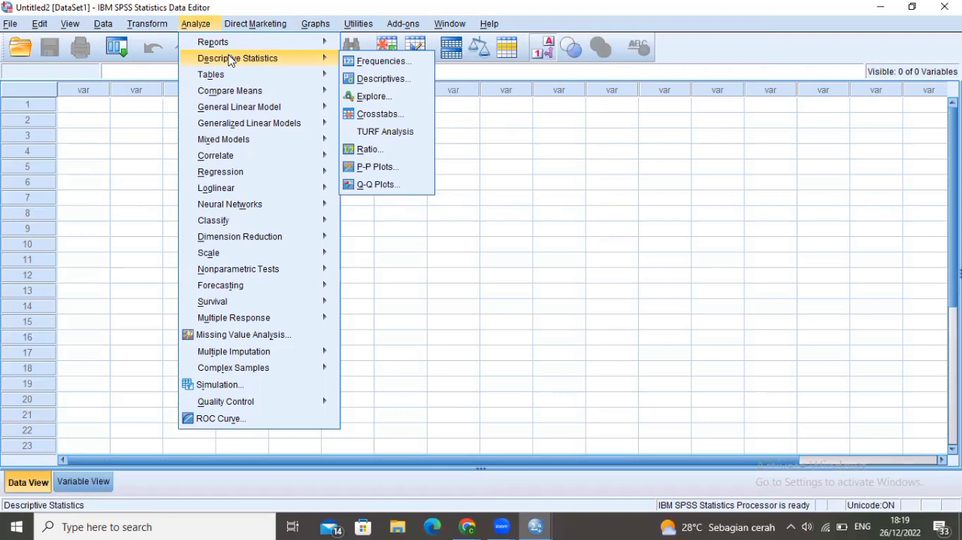
pyautogui.moveTo(234, 145)
pyautogui.moveTo(250, 25)
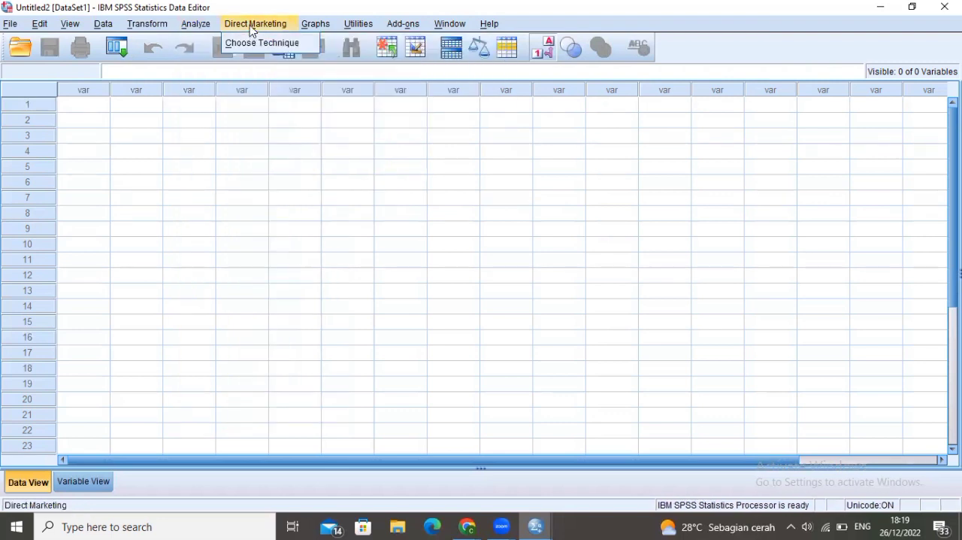
pyautogui.moveTo(312, 26)
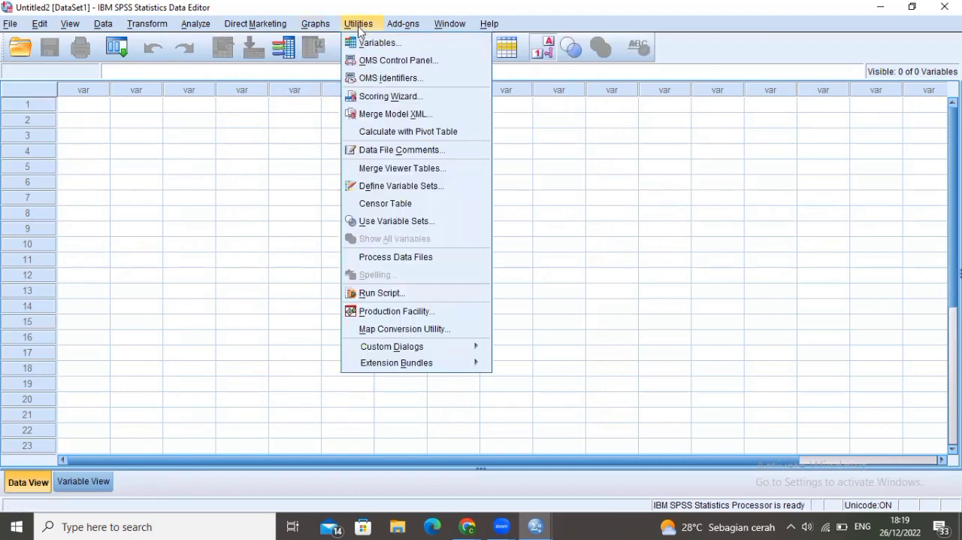
pyautogui.moveTo(489, 24)
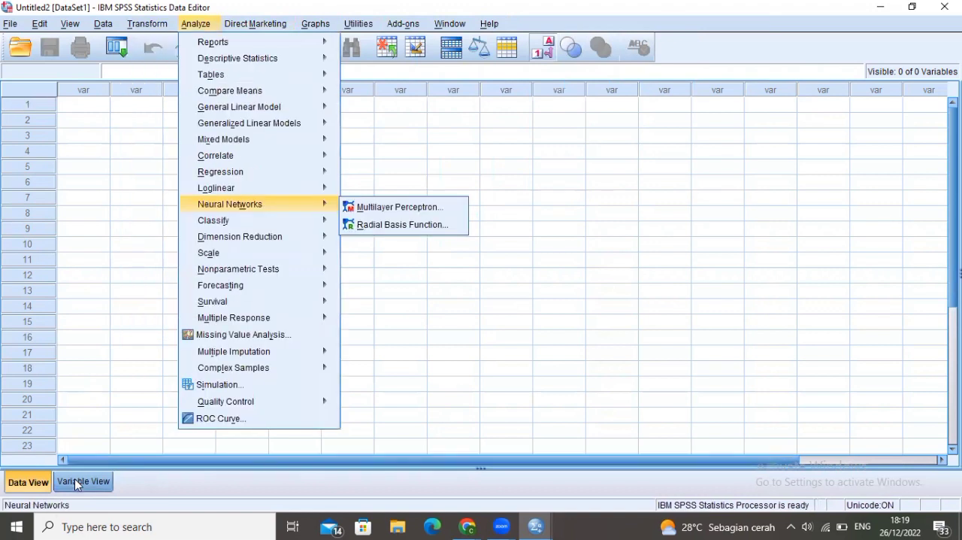
# Show the dataset's Variable View
pyautogui.click(76, 482)
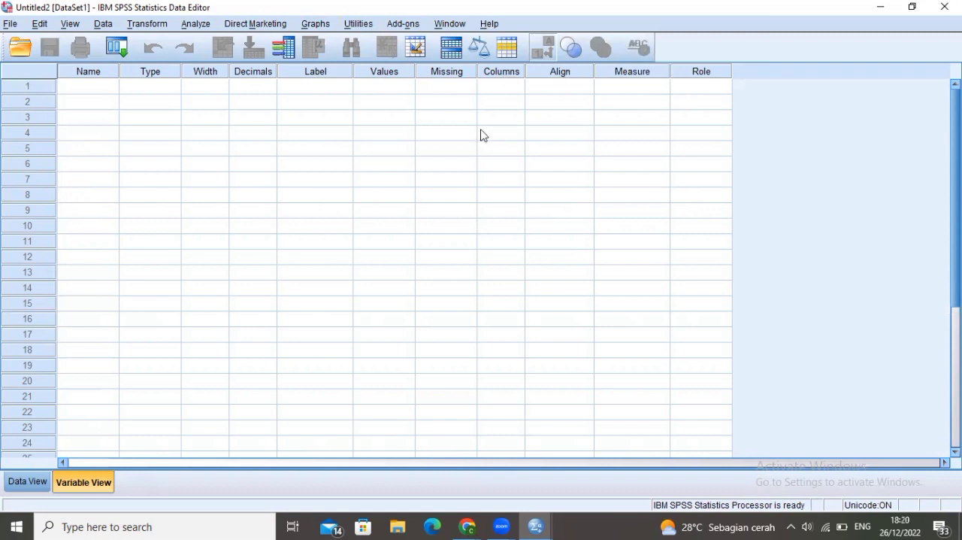
# Try to name the first variable "Nama siswa", written with a space
pyautogui.click(73, 89)
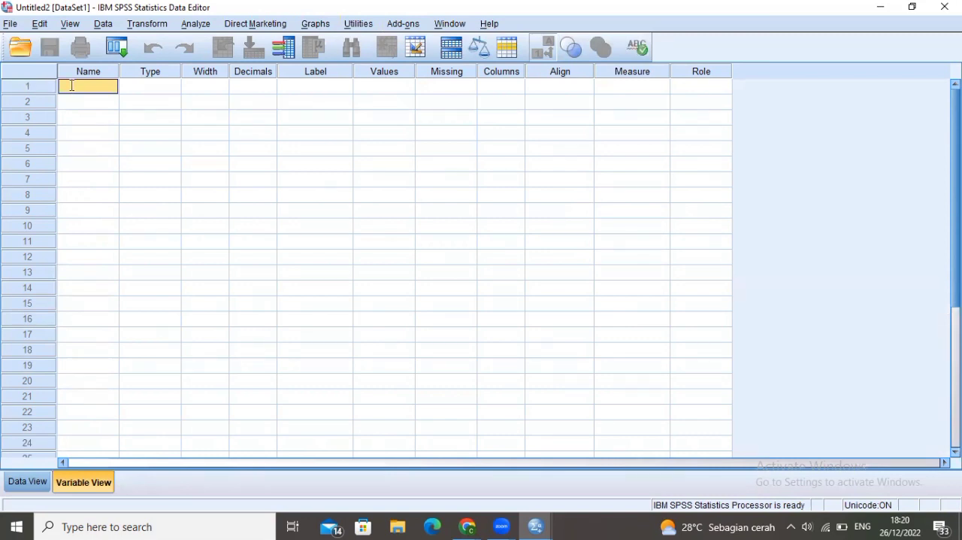
pyautogui.write('Nama siswa')
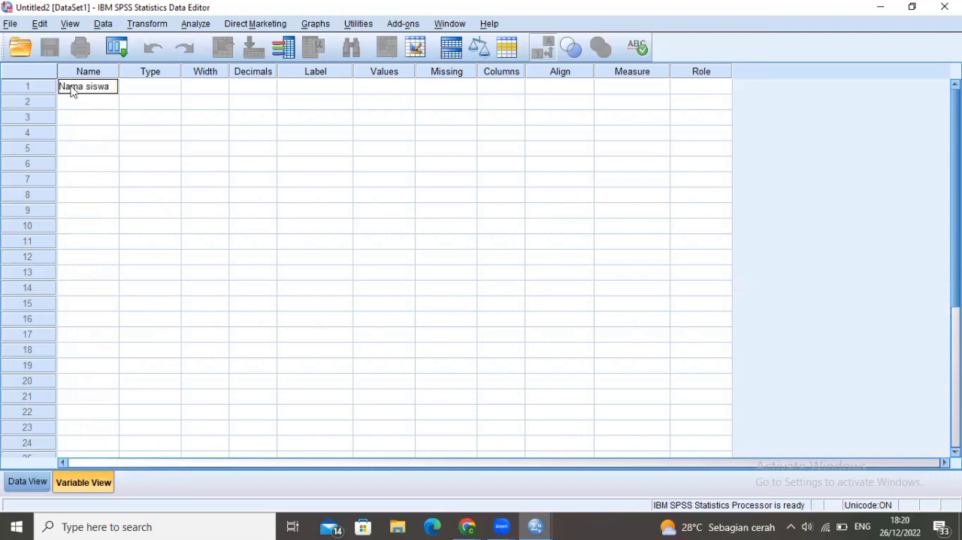
pyautogui.press('Return')
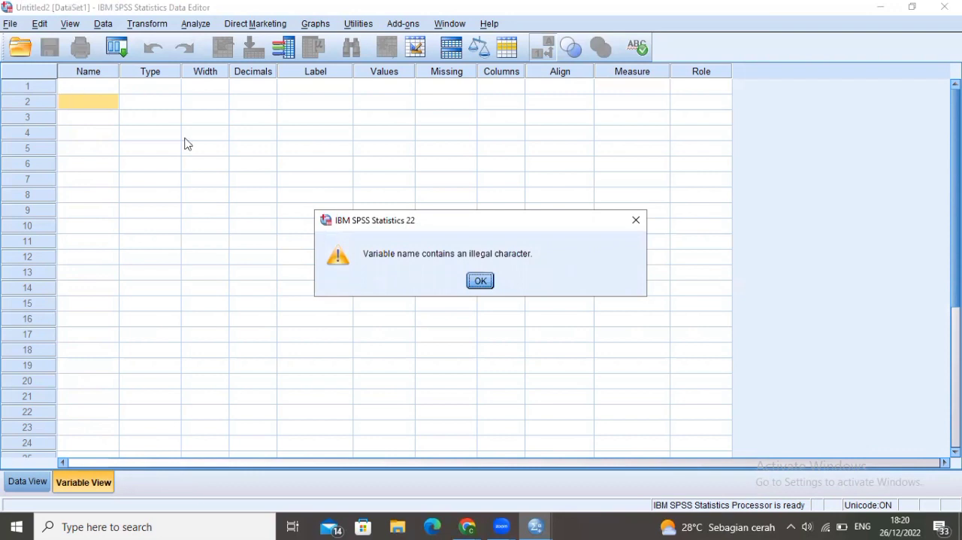
pyautogui.click(481, 280)
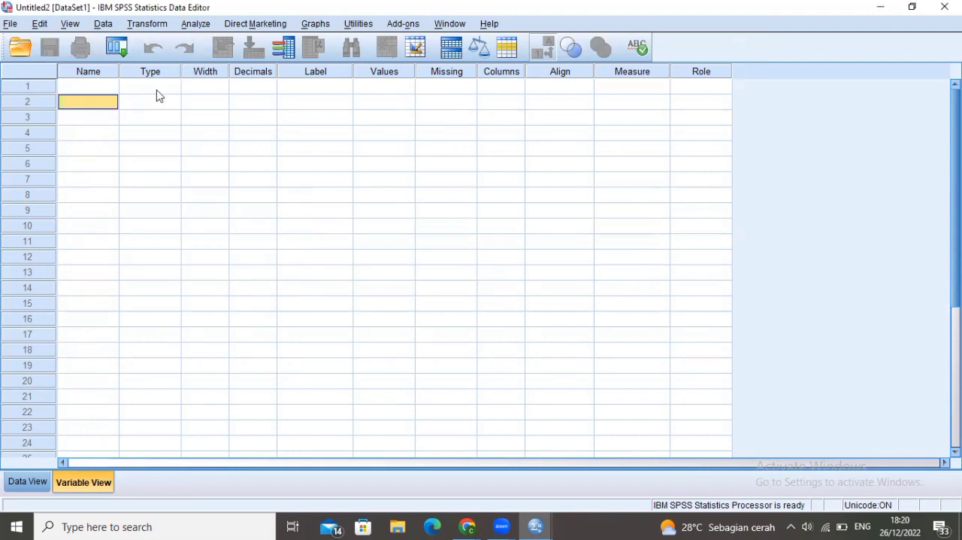
# Name the first variable Nama_siswa, with an underscore between the words
pyautogui.click(88, 91)
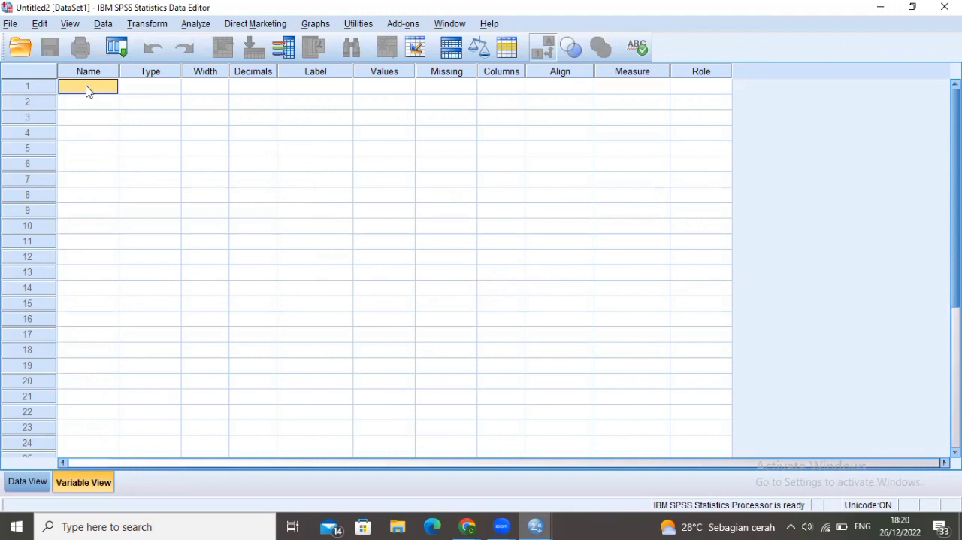
pyautogui.write('Nama')
pyautogui.write('siswa')
pyautogui.click(83, 88)
pyautogui.write('_')
pyautogui.click(111, 87)
pyautogui.press('Return')
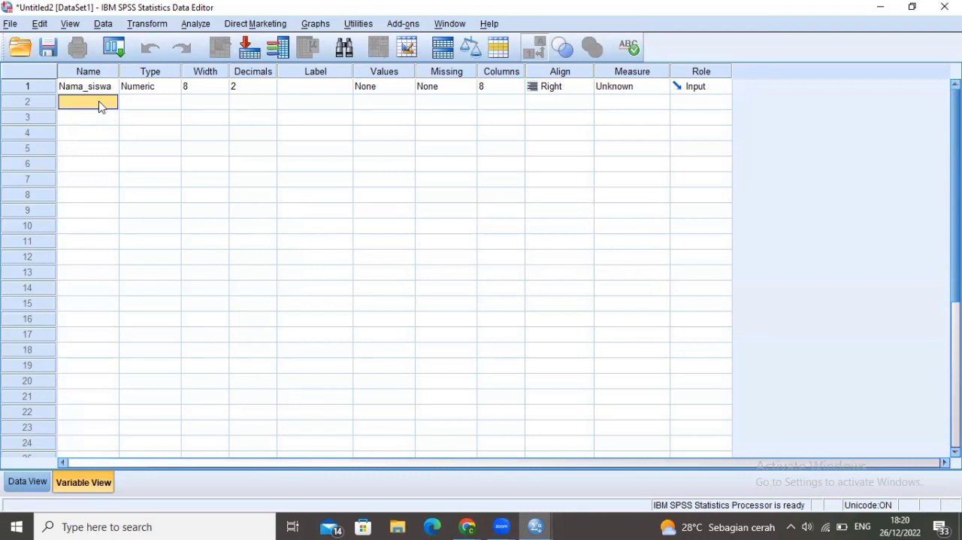
# Add the variables JK and Mapel1 in rows 2 and 3 of the variable list
pyautogui.write('JK')
pyautogui.press('Return')
pyautogui.write('Mapel')
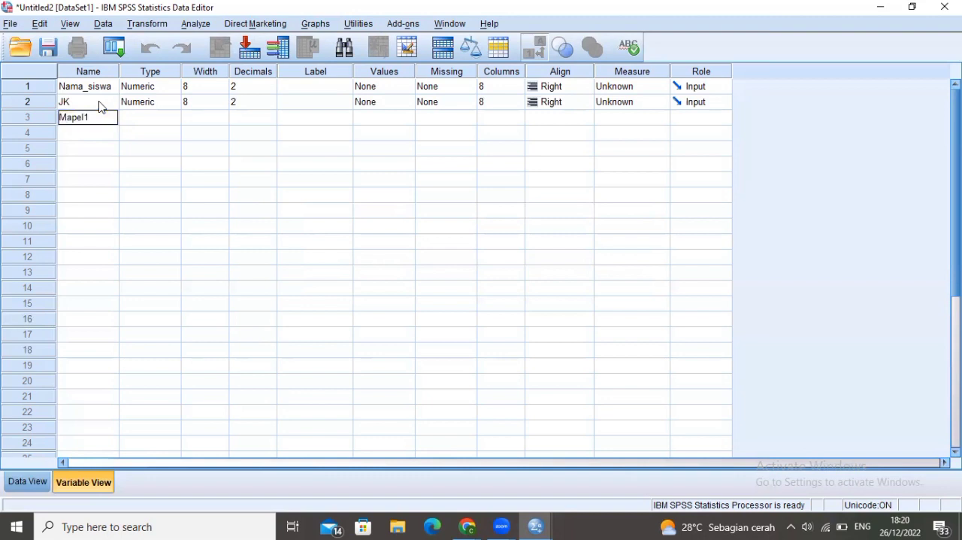
pyautogui.write('1')
pyautogui.press('Return')
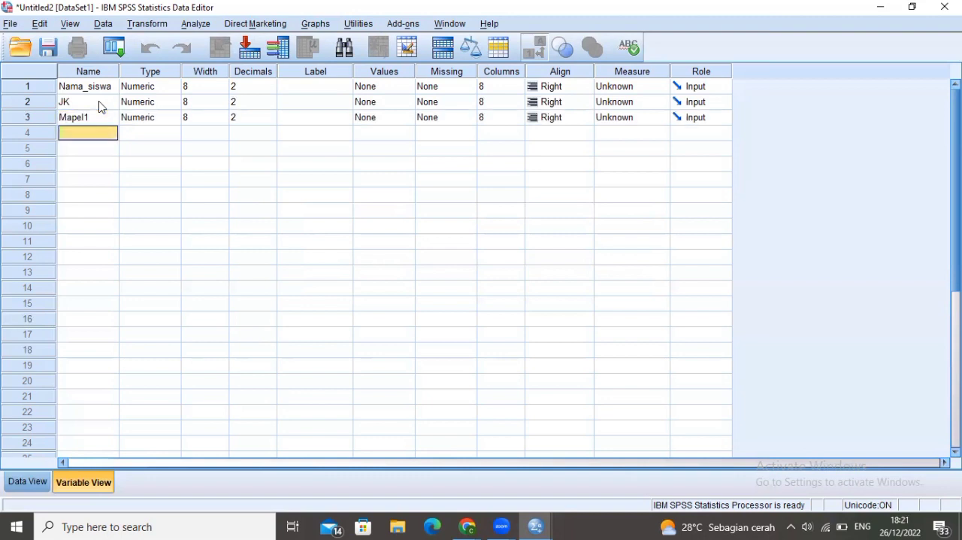
# Add four more variables named Mapel2, Mapel3, Mapel4 and Mapel5 in rows 4 to 7
pyautogui.write('Mapel2')
pyautogui.press('Return')
pyautogui.write('Mape')
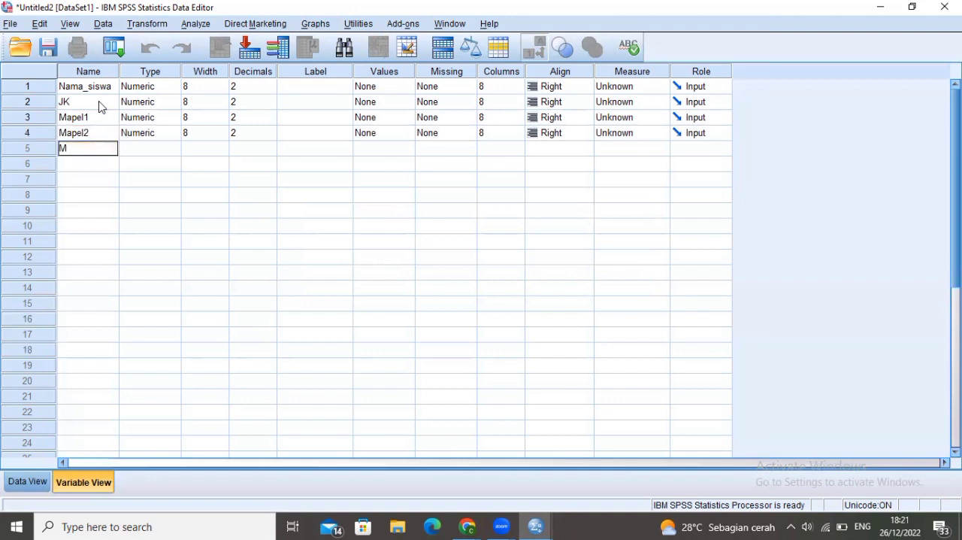
pyautogui.write('l3')
pyautogui.press('Return')
pyautogui.write('Mapel4')
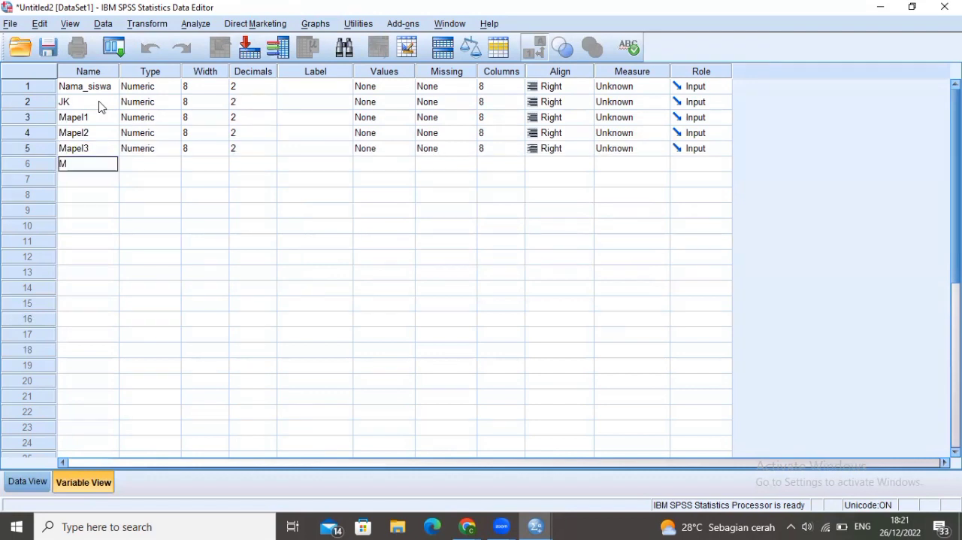
pyautogui.press('Return')
pyautogui.write('Mapel5')
pyautogui.press('Return')
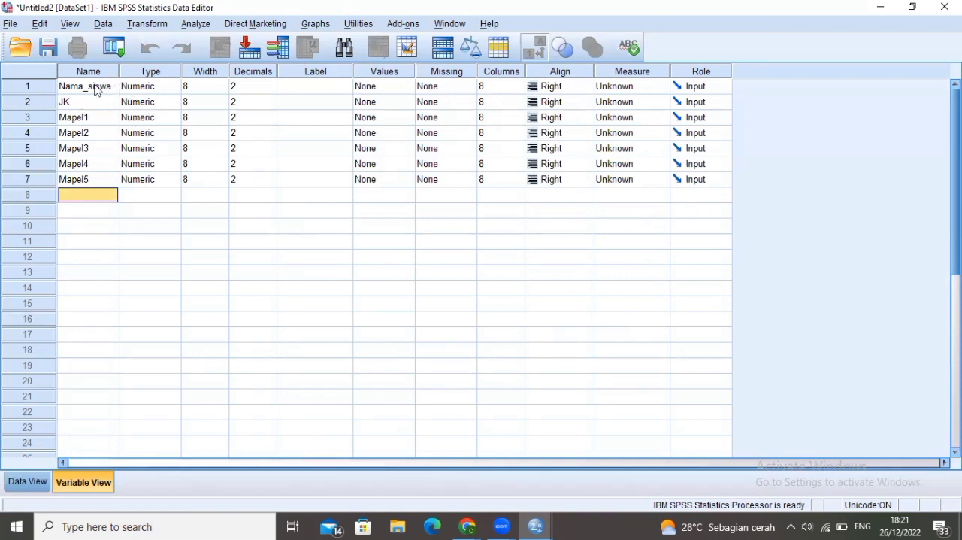
# Change the variable type of Nama_siswa to String
pyautogui.click(171, 88)
pyautogui.click(172, 88)
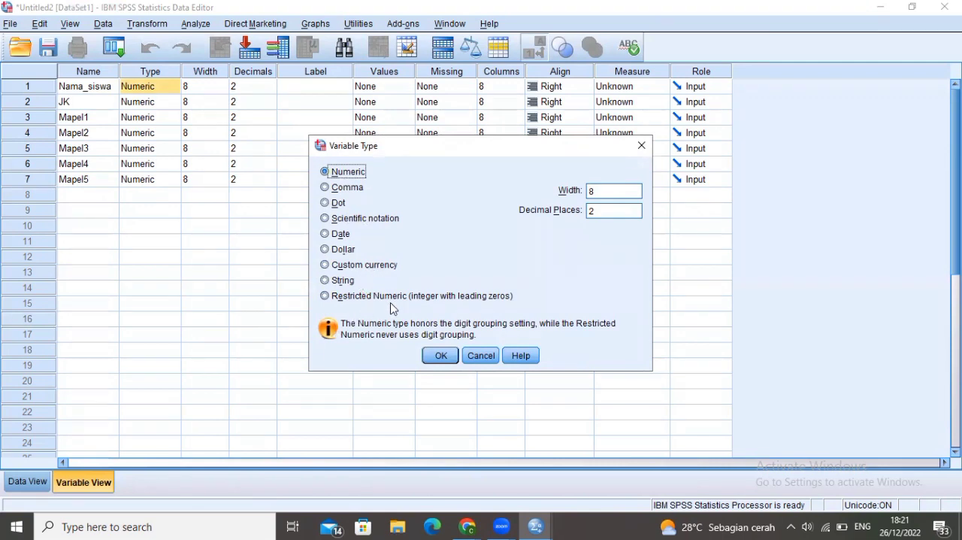
pyautogui.click(325, 281)
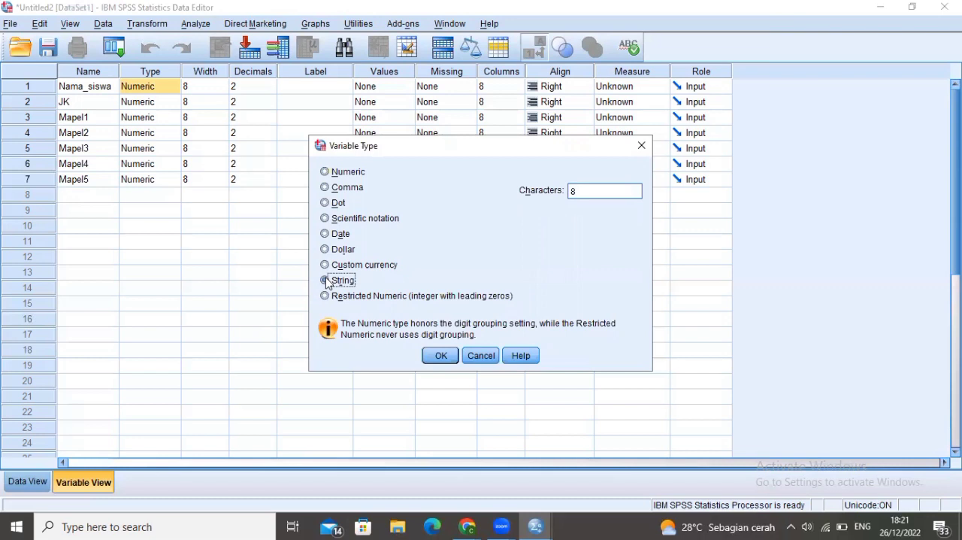
pyautogui.click(441, 357)
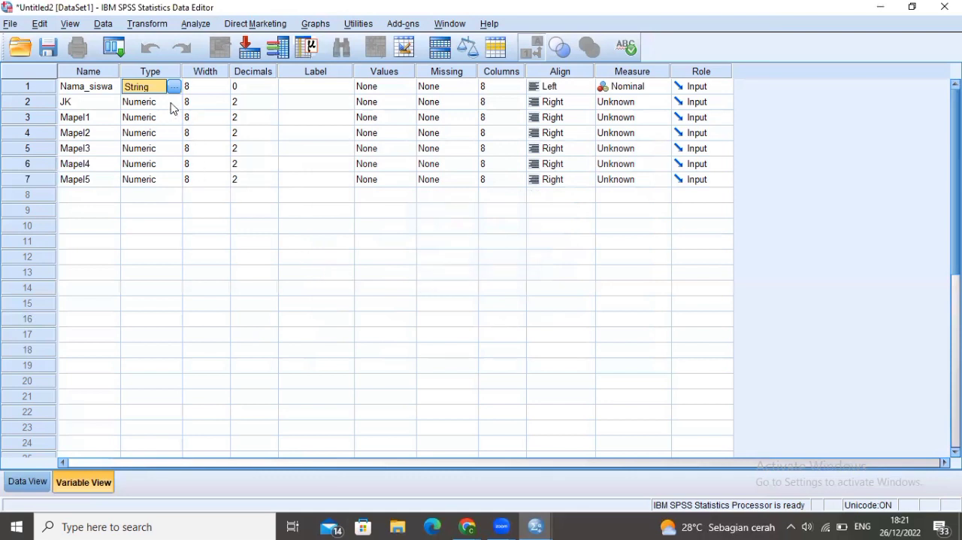
# Change the variable type of JK to String and set its width to 10
pyautogui.click(171, 103)
pyautogui.click(174, 102)
pyautogui.click(334, 282)
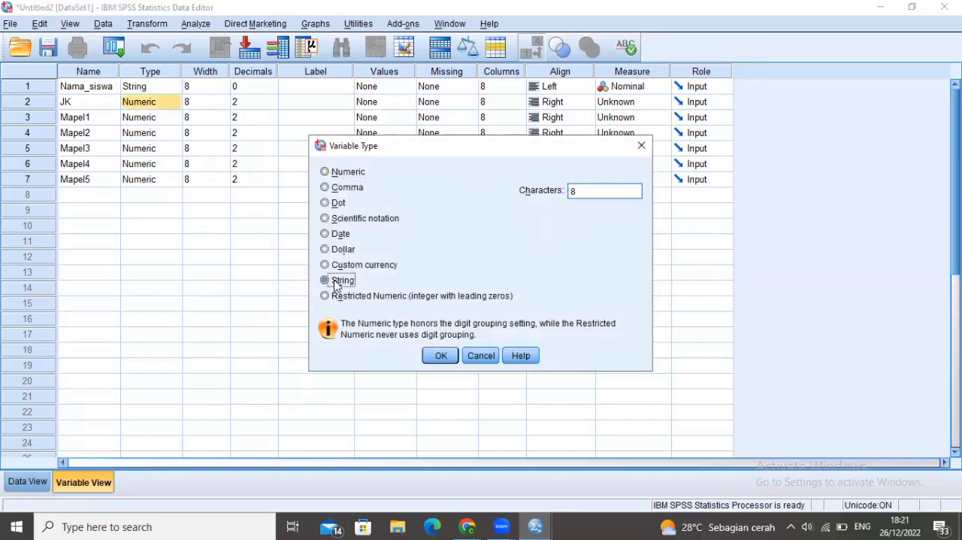
pyautogui.click(441, 356)
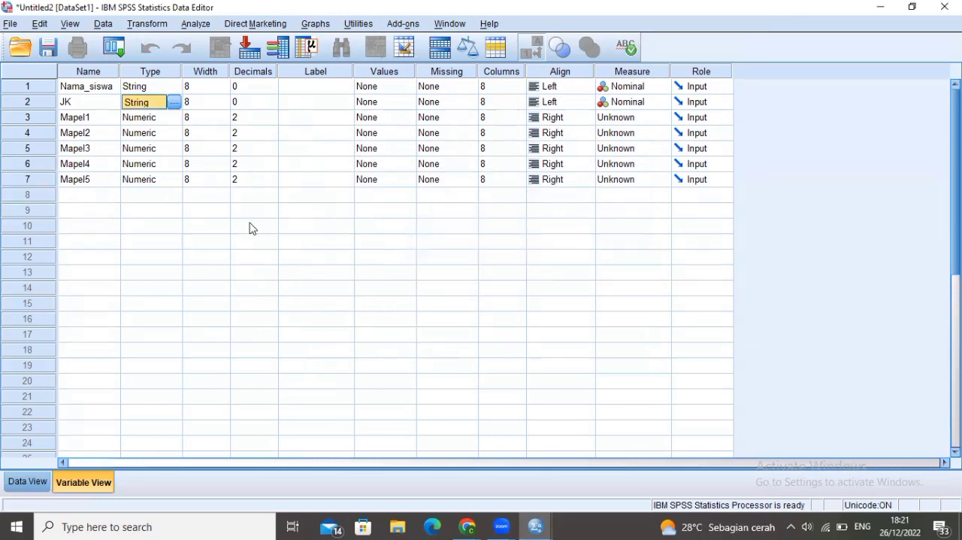
pyautogui.click(223, 101)
pyautogui.click(223, 99)
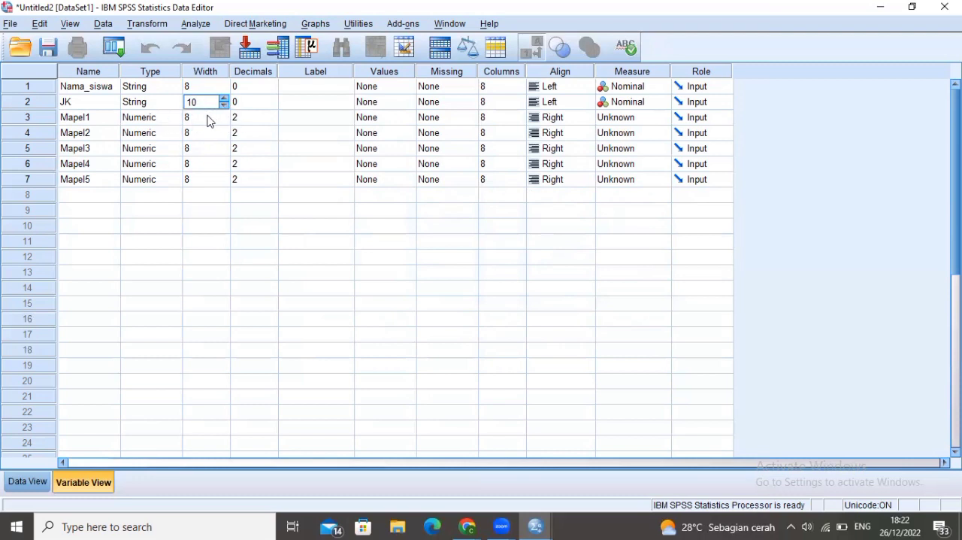
# Set the decimals of all five variables from Mapel1 to Mapel5 to 0
pyautogui.click(244, 118)
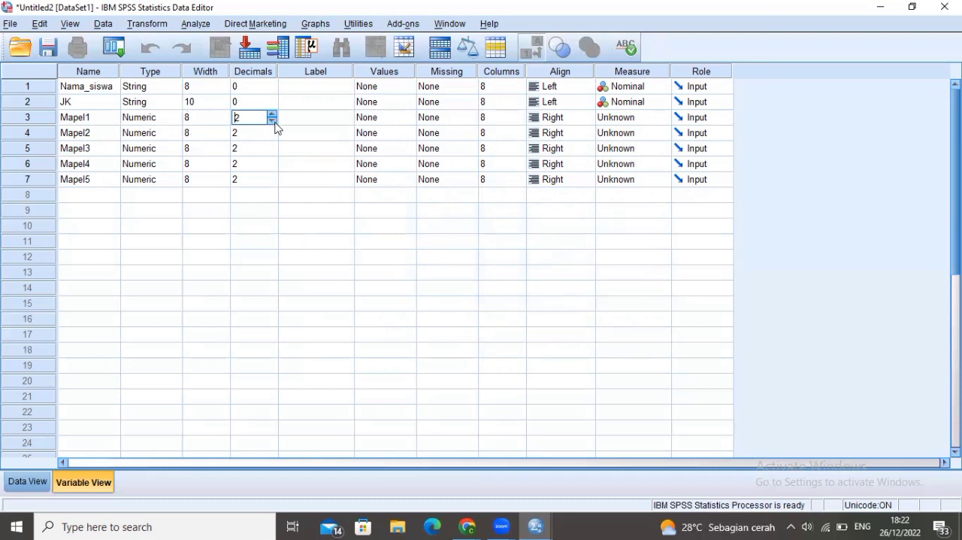
pyautogui.click(273, 121)
pyautogui.click(273, 122)
pyautogui.click(263, 135)
pyautogui.click(273, 137)
pyautogui.click(273, 137)
pyautogui.click(262, 150)
pyautogui.click(273, 155)
pyautogui.click(273, 155)
pyautogui.click(269, 167)
pyautogui.click(272, 168)
pyautogui.click(272, 168)
pyautogui.click(263, 180)
pyautogui.click(272, 183)
pyautogui.click(272, 184)
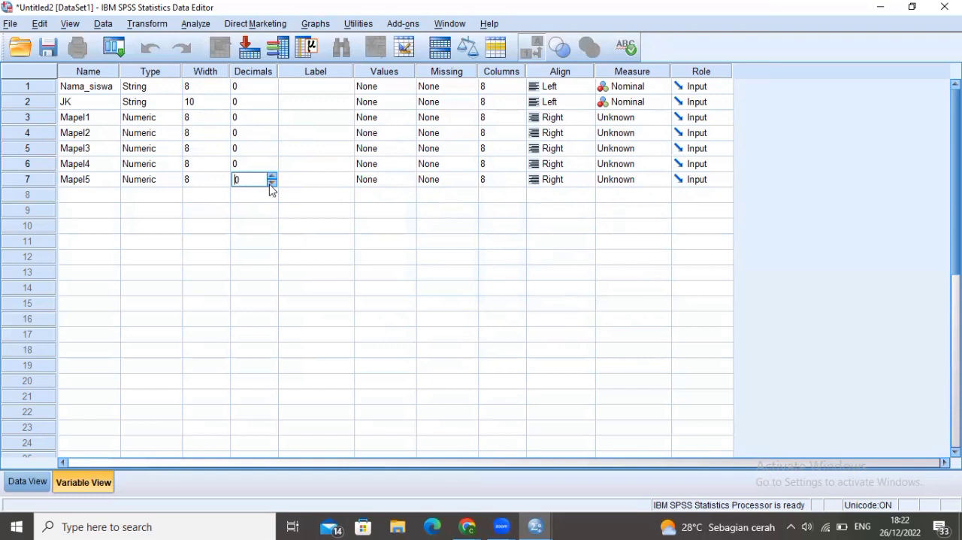
# Set the label of the JK variable to "Jenis Kelamin"
pyautogui.click(303, 88)
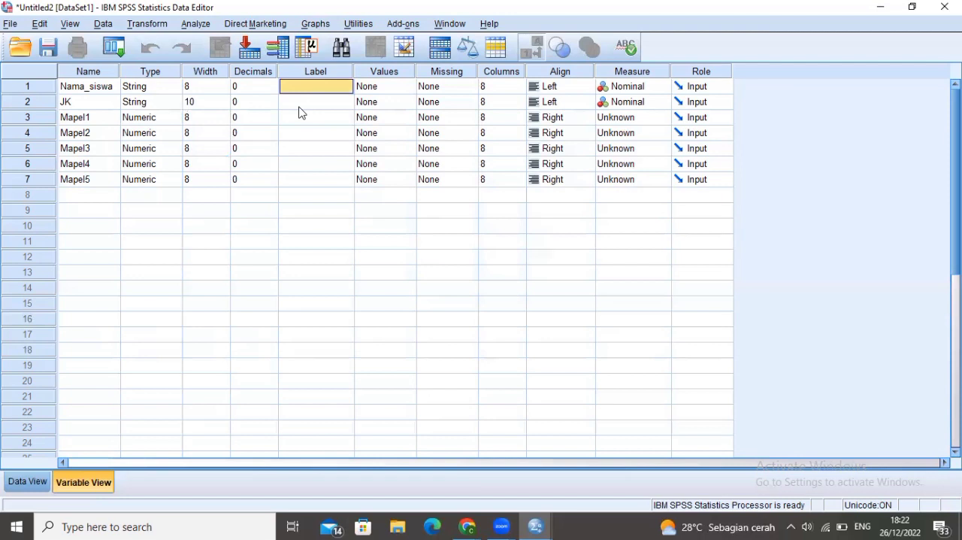
pyautogui.click(299, 105)
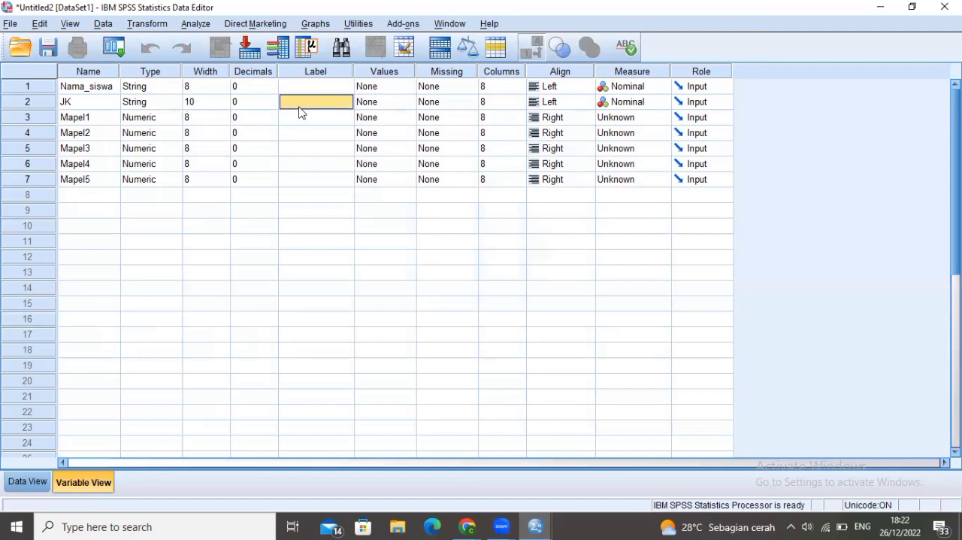
pyautogui.write('Jenis Kelamin')
pyautogui.press('Return')
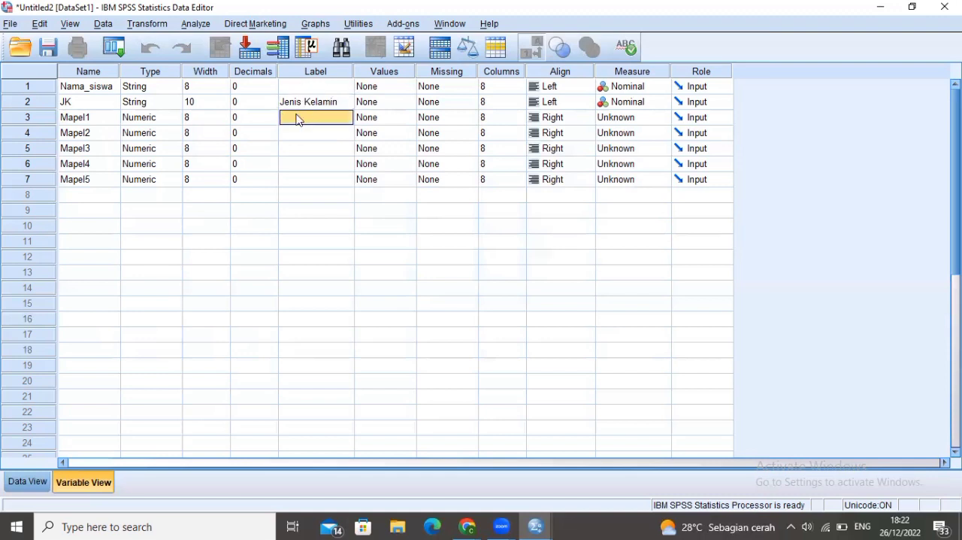
# Define the value labels of JK as 1 = "laki-laki" and 2 = "perempuan"
pyautogui.click(32, 482)
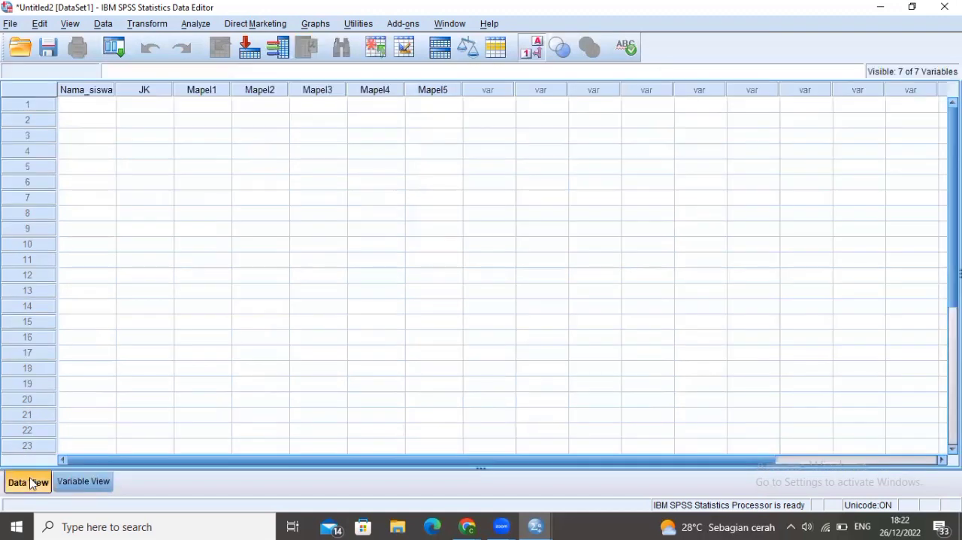
pyautogui.click(63, 487)
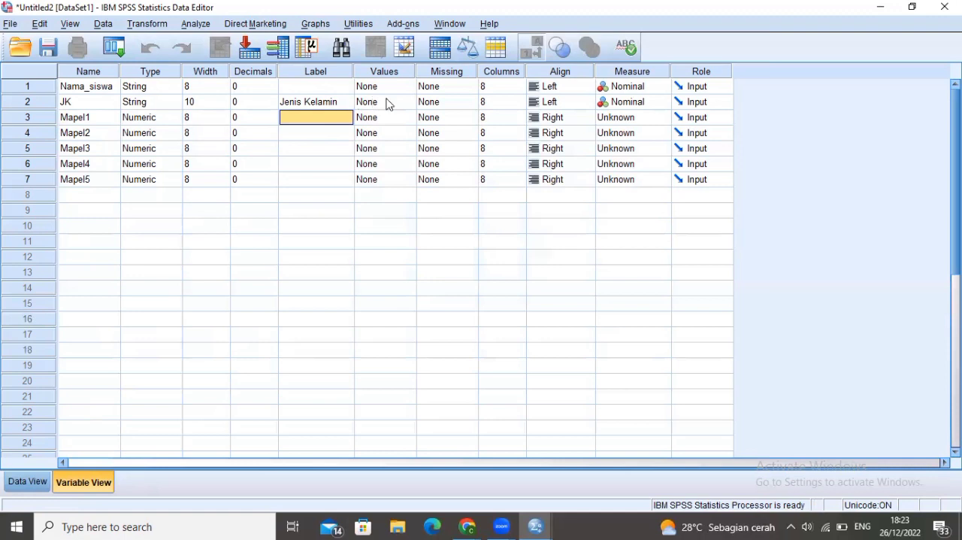
pyautogui.click(408, 105)
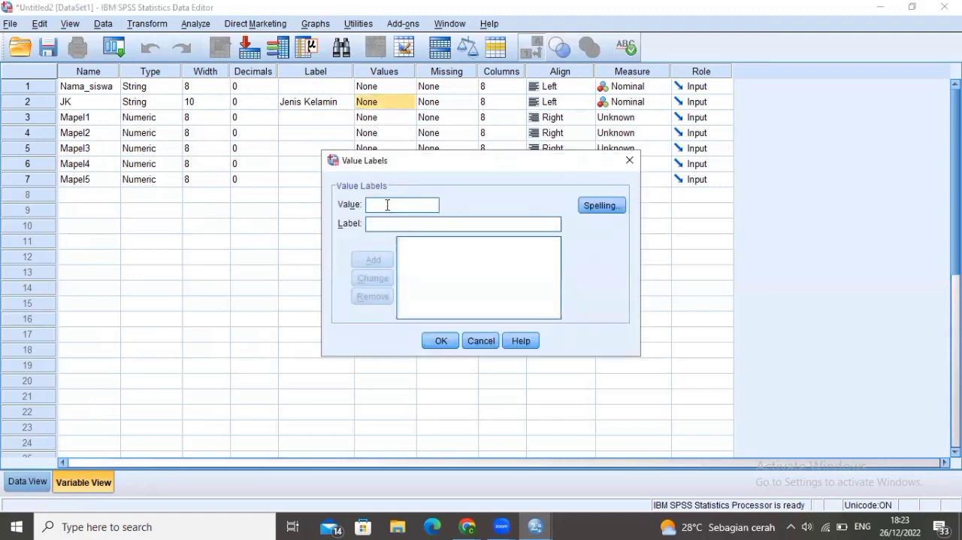
pyautogui.write('1 = "')
pyautogui.write('laki-lak')
pyautogui.write('i')
pyautogui.click(374, 260)
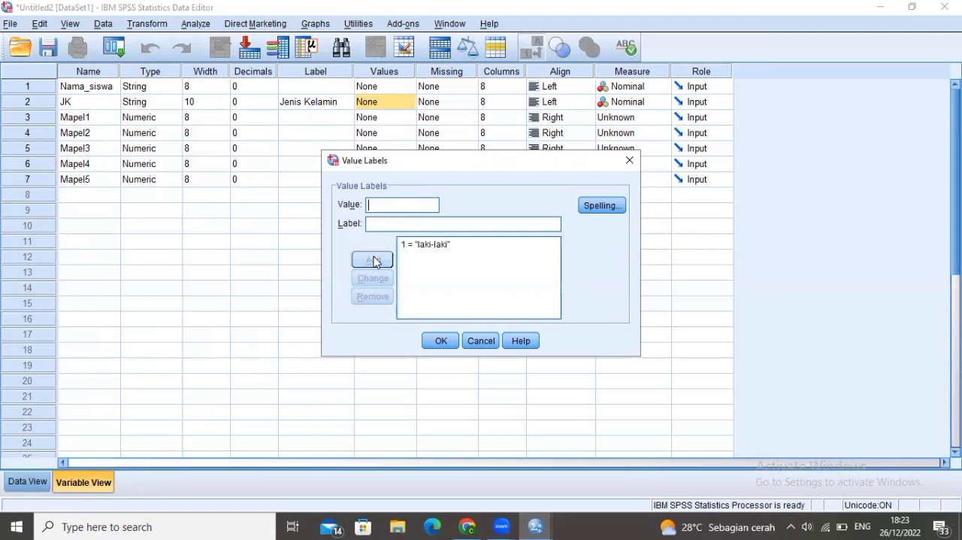
pyautogui.write('2')
pyautogui.write('perempuan')
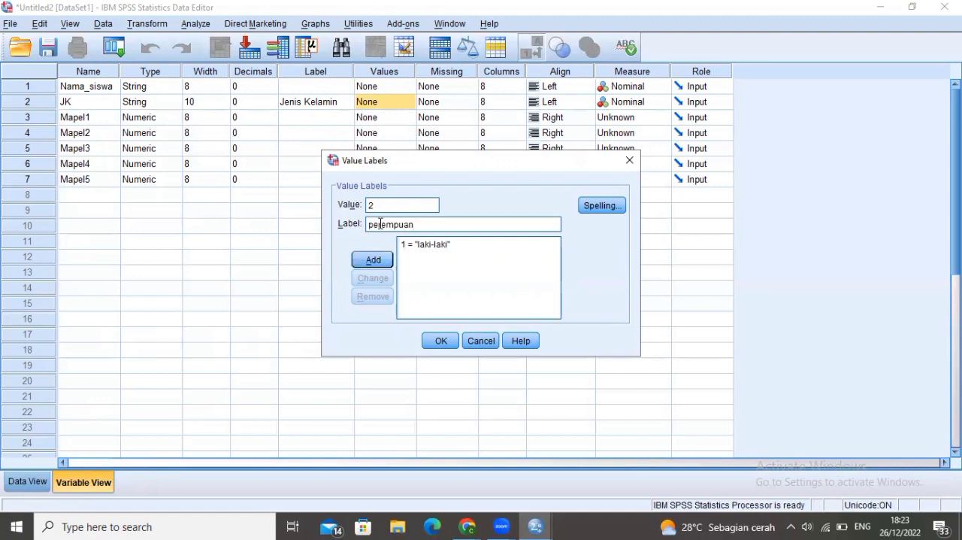
pyautogui.click(374, 261)
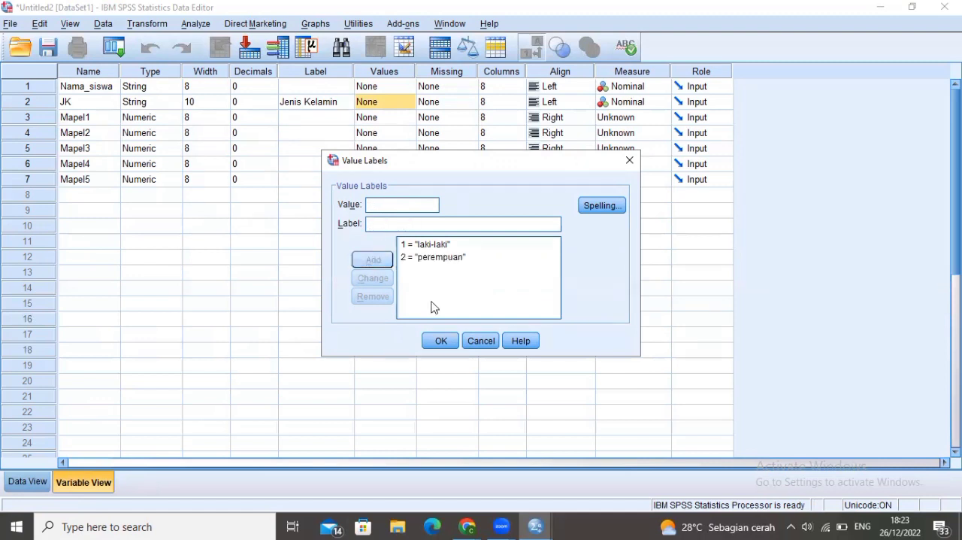
pyautogui.click(439, 341)
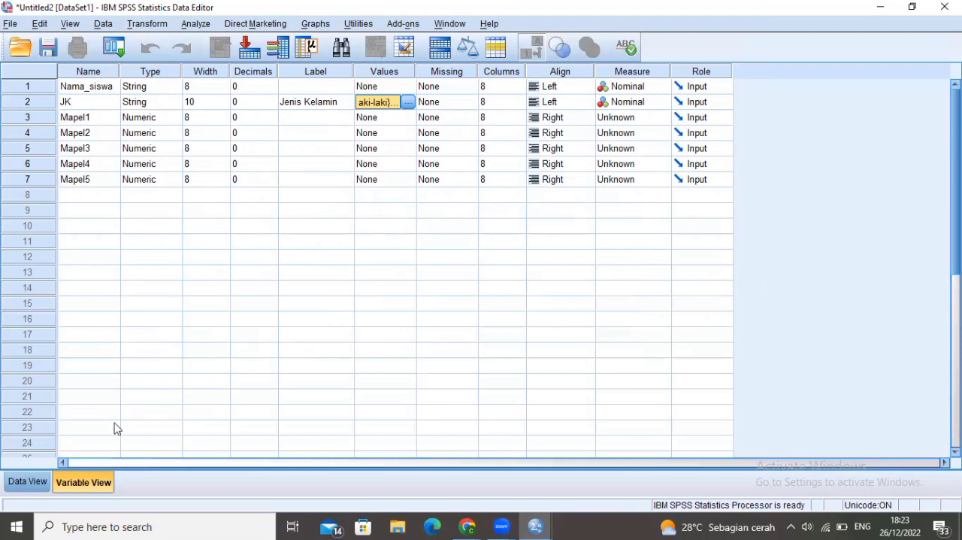
# Open the Latihan SPSS workbook in Excel and copy the Nama Siswa entries in A2:A15
pyautogui.click(39, 484)
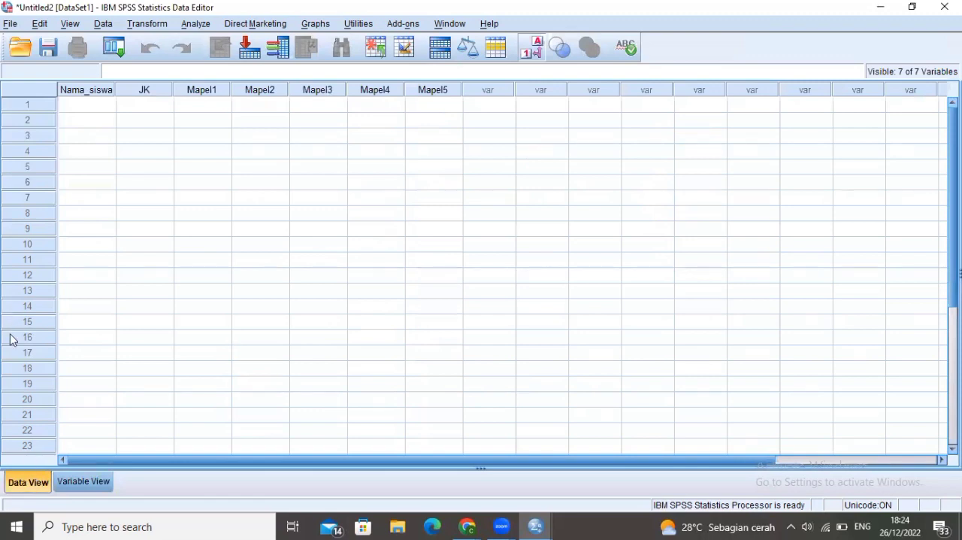
pyautogui.click(64, 487)
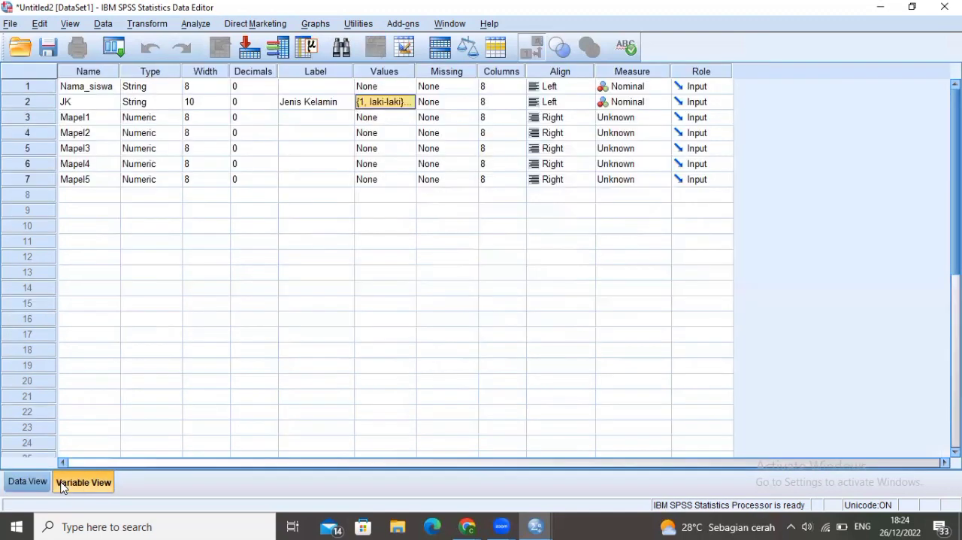
pyautogui.click(39, 487)
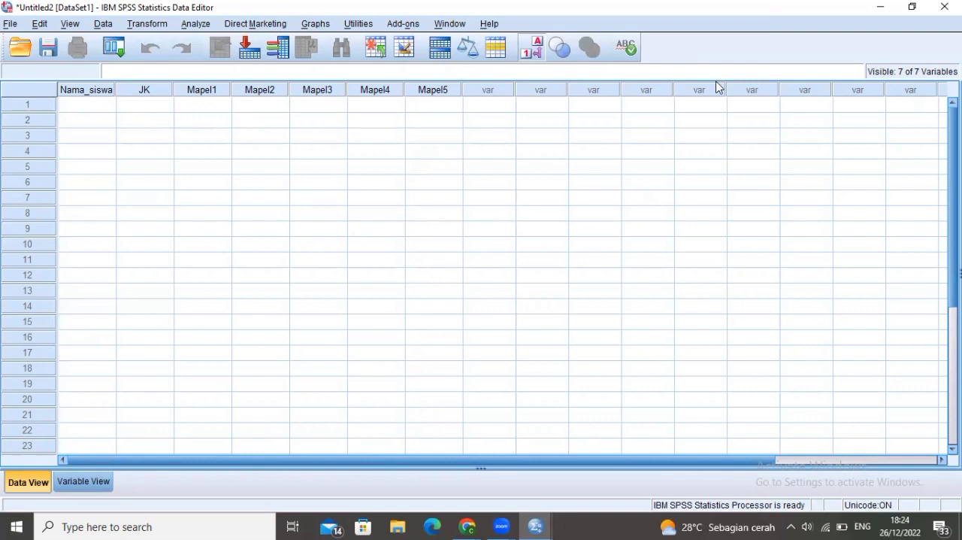
pyautogui.click(395, 526)
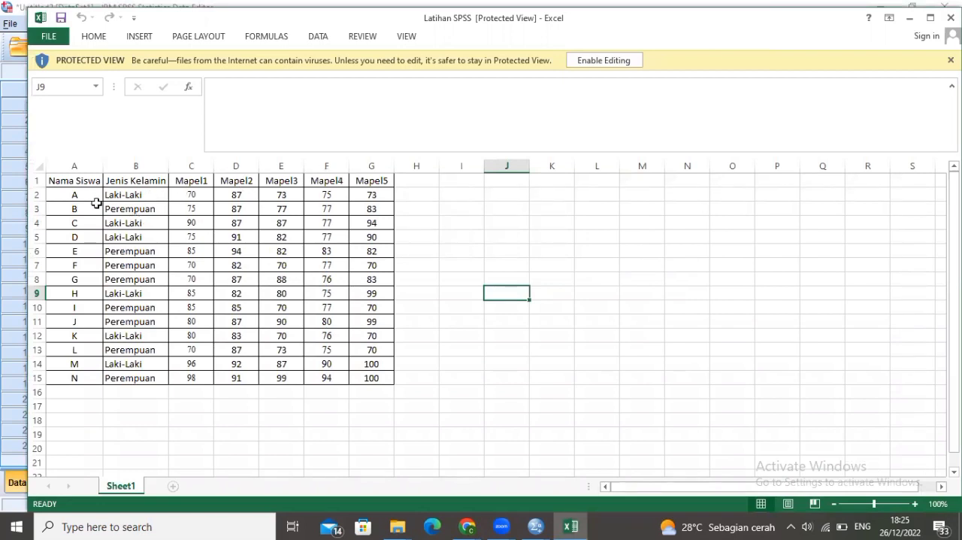
pyautogui.moveTo(81, 196); pyautogui.dragTo(79, 379)
pyautogui.hotkey('ctrl', 'c')
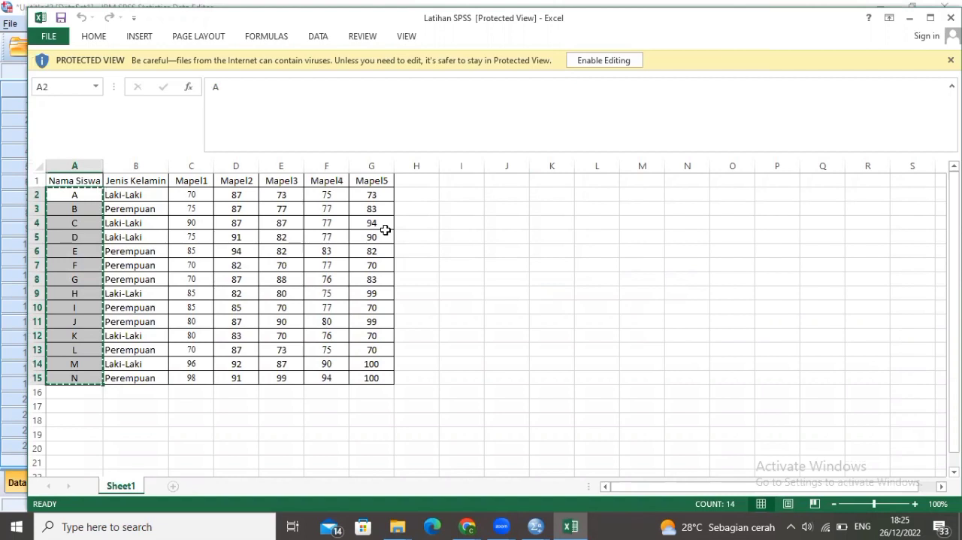
# Return to the SPSS data editor and paste the copied entries into the Nama_siswa column from row 1
pyautogui.click(911, 20)
pyautogui.click(82, 105)
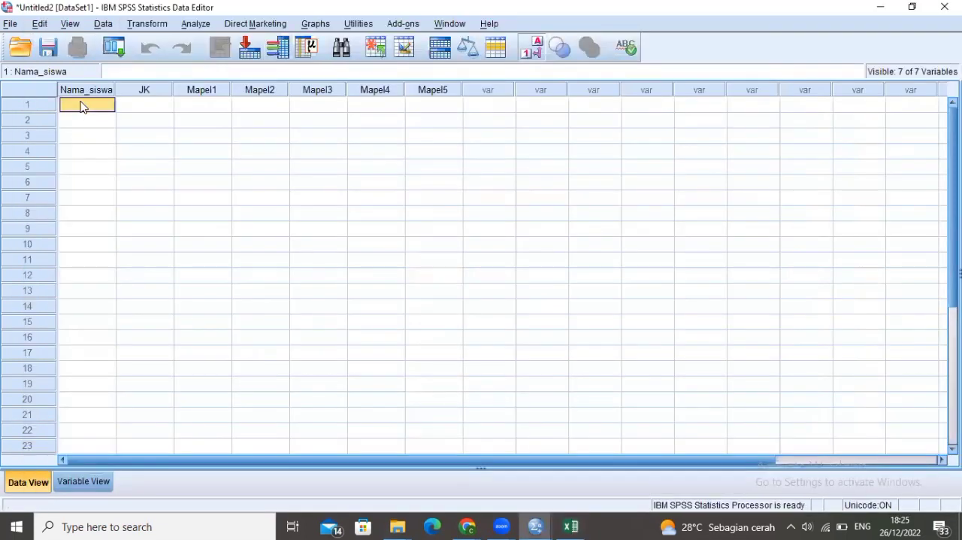
pyautogui.hotkey('ctrl', 'v')
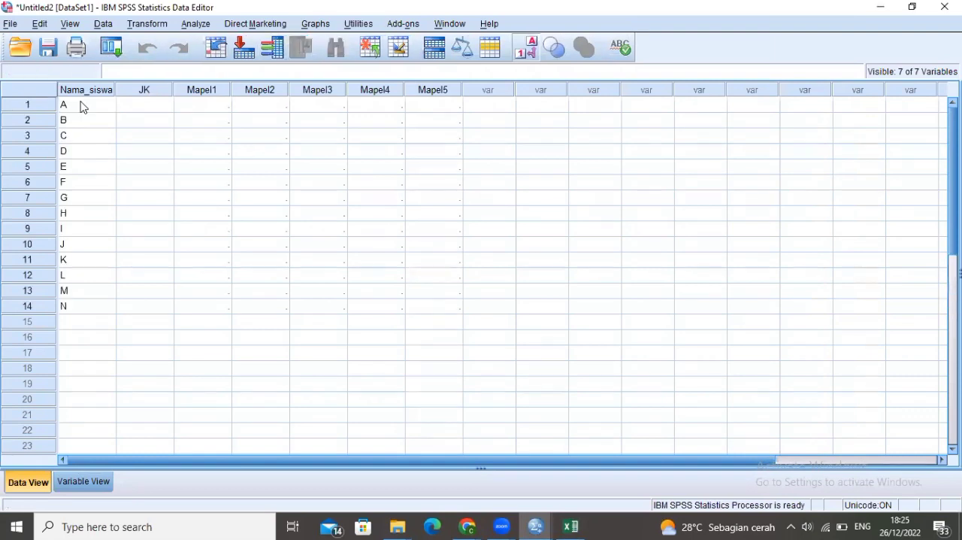
# Enter the JK codes 1 for row 1 and 2 for row 2
pyautogui.click(137, 110)
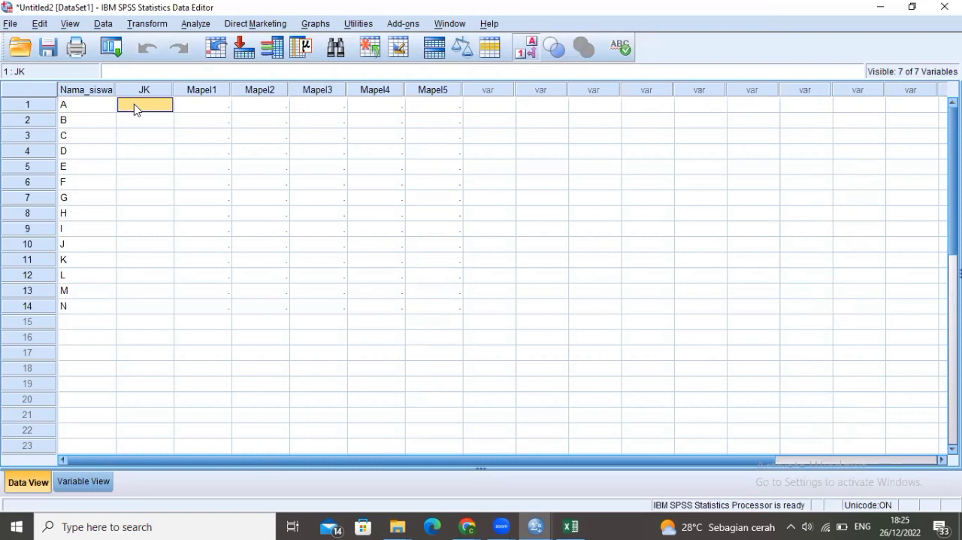
pyautogui.write('1')
pyautogui.press('Return')
pyautogui.write('22')
pyautogui.press('Return')
# Check the genders in the Excel workbook and enter the JK codes 1, 1, 2, 2, 2 in rows 3 to 7
pyautogui.moveTo(572, 526)
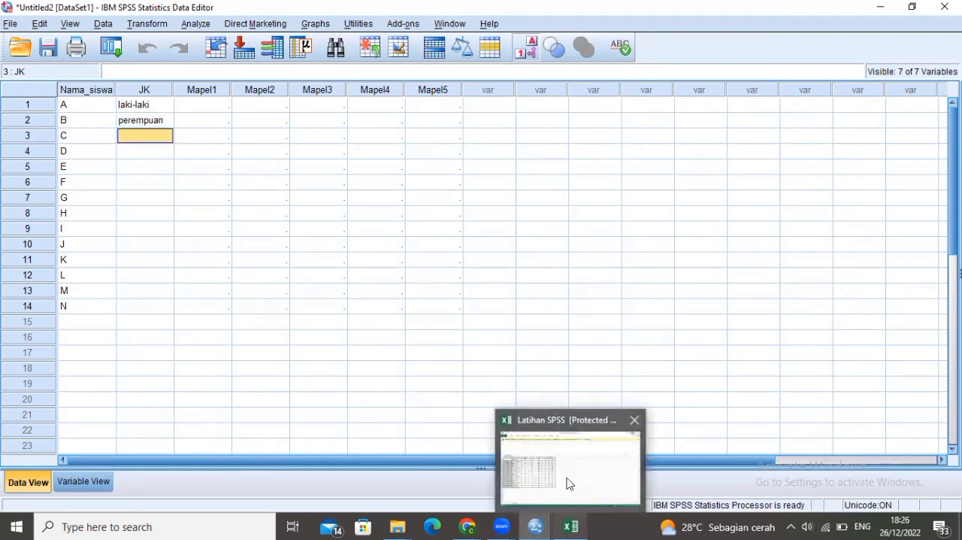
pyautogui.click(568, 483)
pyautogui.moveTo(536, 527)
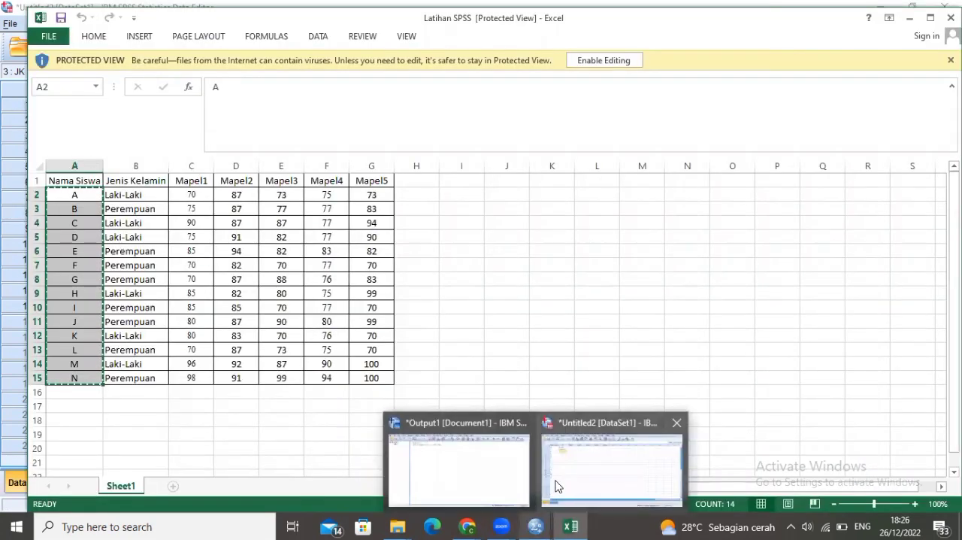
pyautogui.click(554, 484)
pyautogui.write('11')
pyautogui.press('Return')
pyautogui.doubleClick(150, 139)
pyautogui.press('BackSpace')
pyautogui.write('1')
pyautogui.press('Return')
pyautogui.write('11')
pyautogui.press('Return')
pyautogui.press('Up')
pyautogui.write('1')
pyautogui.press('Return')
pyautogui.write('2')
pyautogui.press('Return')
pyautogui.write('22')
pyautogui.press('Return')
pyautogui.press('Up')
pyautogui.write('2')
pyautogui.press('Return')
pyautogui.write('2')
pyautogui.press('Return')
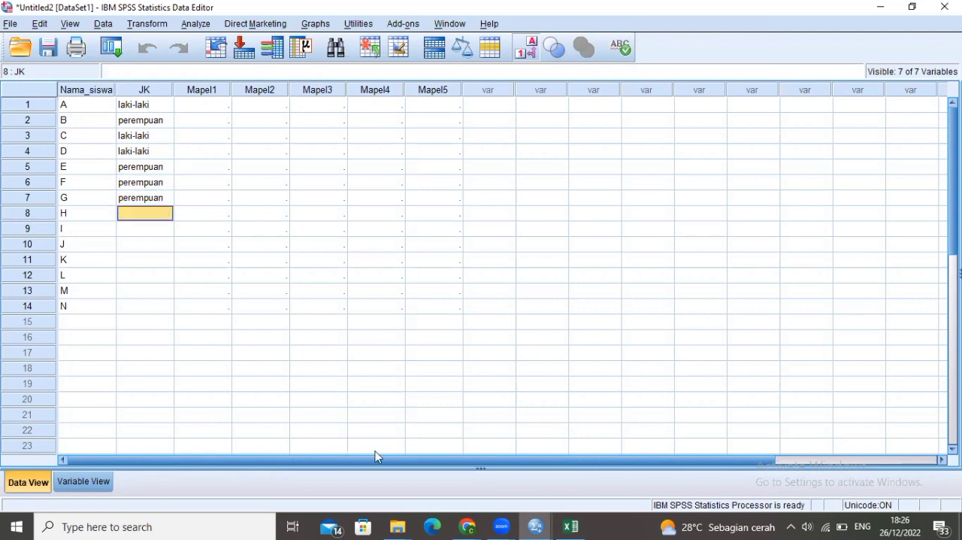
# Check the remaining genders in the Excel workbook and enter the JK codes 1, 2, 2, 1, 2, 1, 2 in rows 8 to 14
pyautogui.click(571, 526)
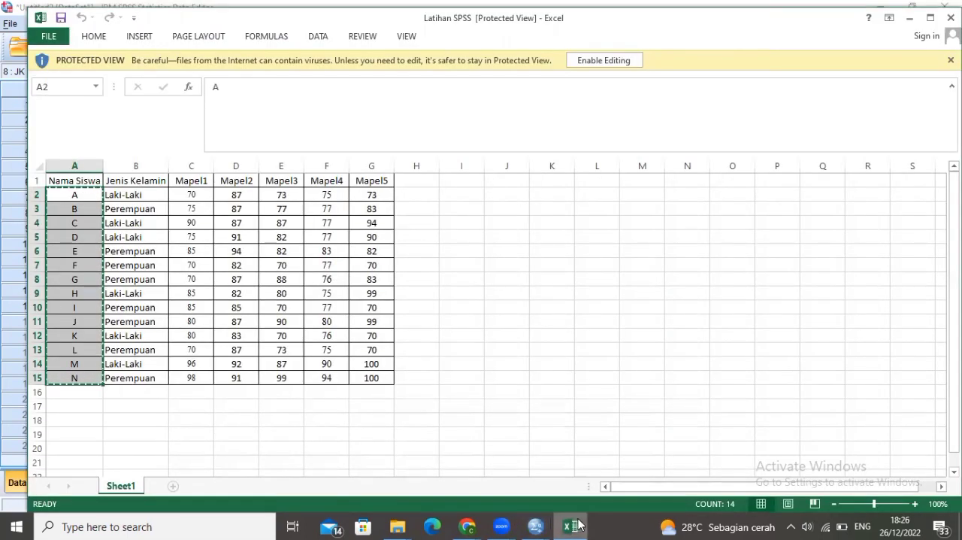
pyautogui.moveTo(536, 525)
pyautogui.click(602, 470)
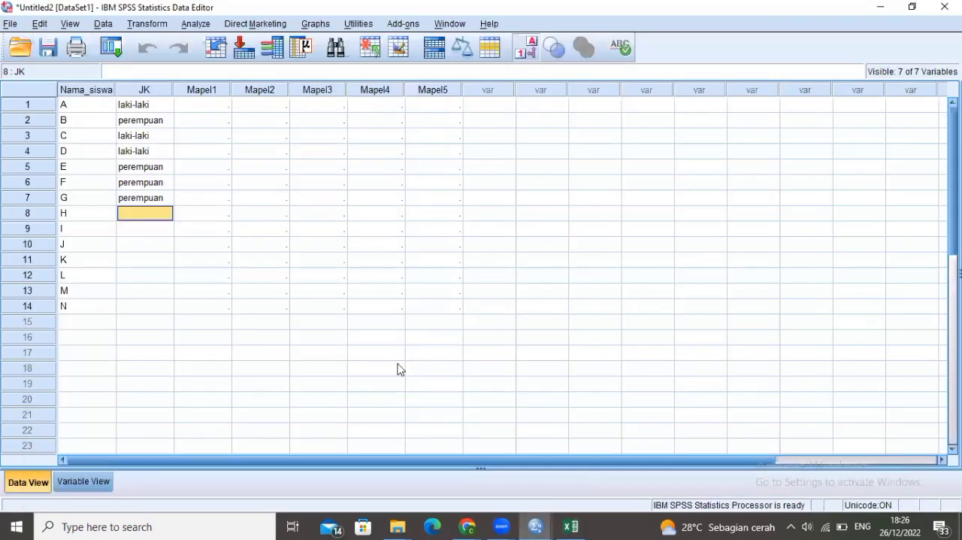
pyautogui.write('1')
pyautogui.press('Return')
pyautogui.write('2')
pyautogui.press('Return')
pyautogui.write('2 1 2 1 22')
pyautogui.press('Up')
pyautogui.press('BackSpace')
pyautogui.press('BackSpace')
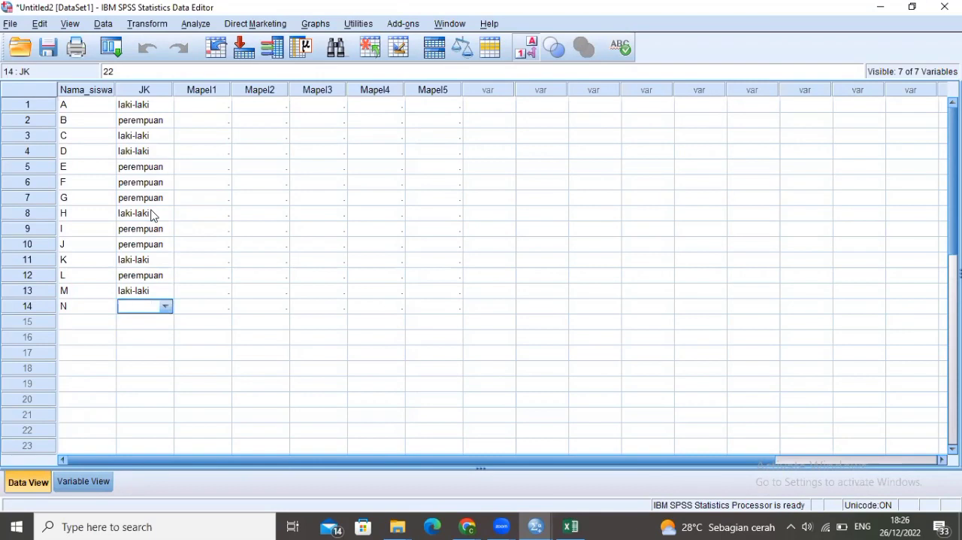
pyautogui.write('2')
pyautogui.press('Return')
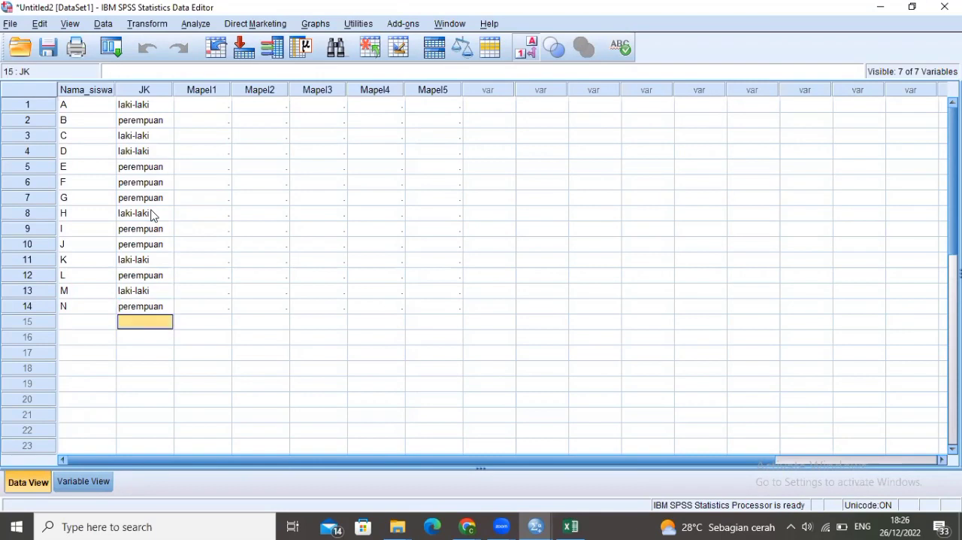
# Copy the Mapel1 scores in C2:C15 of the Excel workbook and paste them into the SPSS Mapel1 column from row 1
pyautogui.click(209, 110)
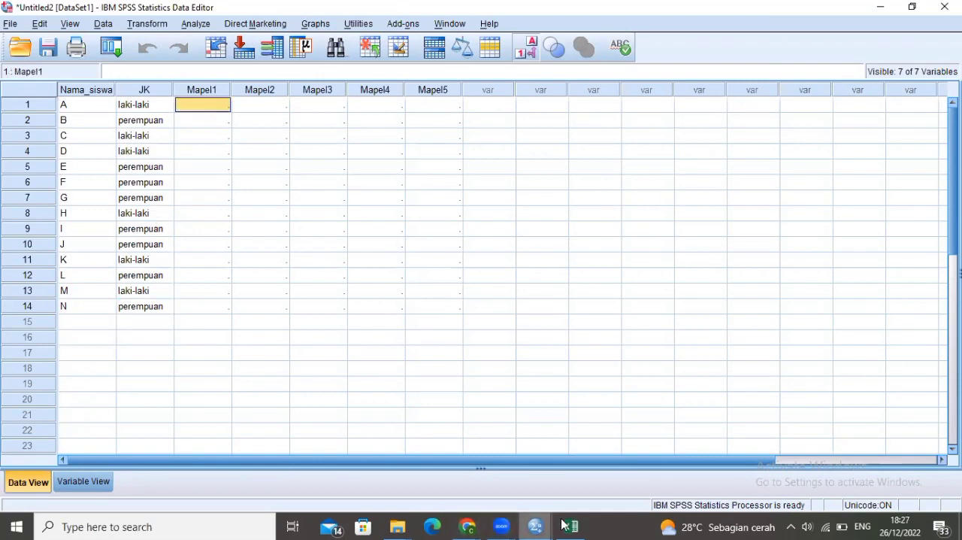
pyautogui.moveTo(570, 525)
pyautogui.click(569, 490)
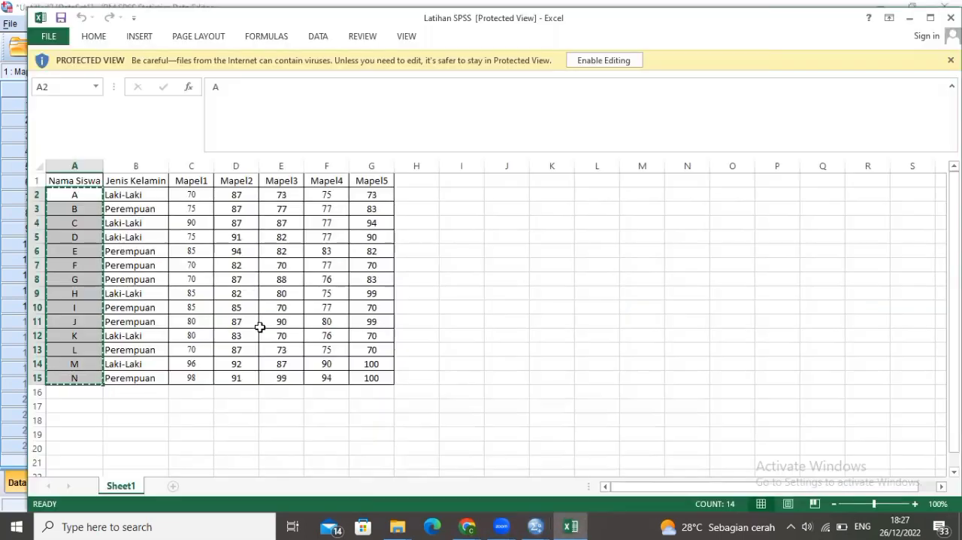
pyautogui.moveTo(198, 194); pyautogui.dragTo(201, 380)
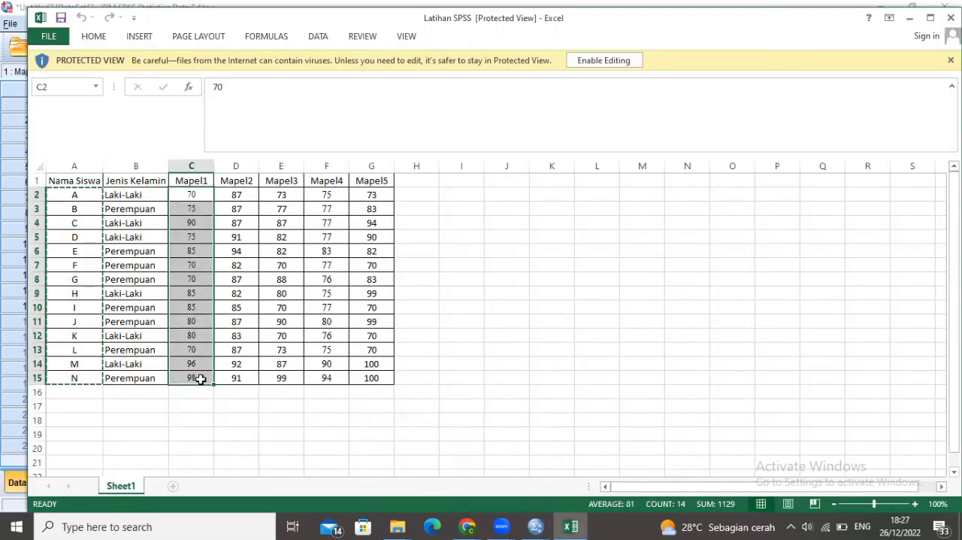
pyautogui.hotkey('ctrl', 'c')
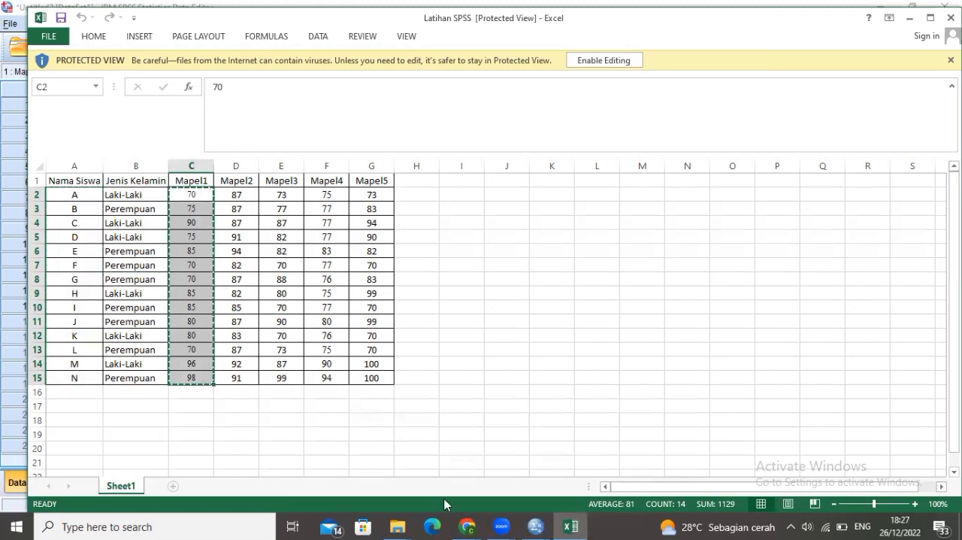
pyautogui.moveTo(535, 526)
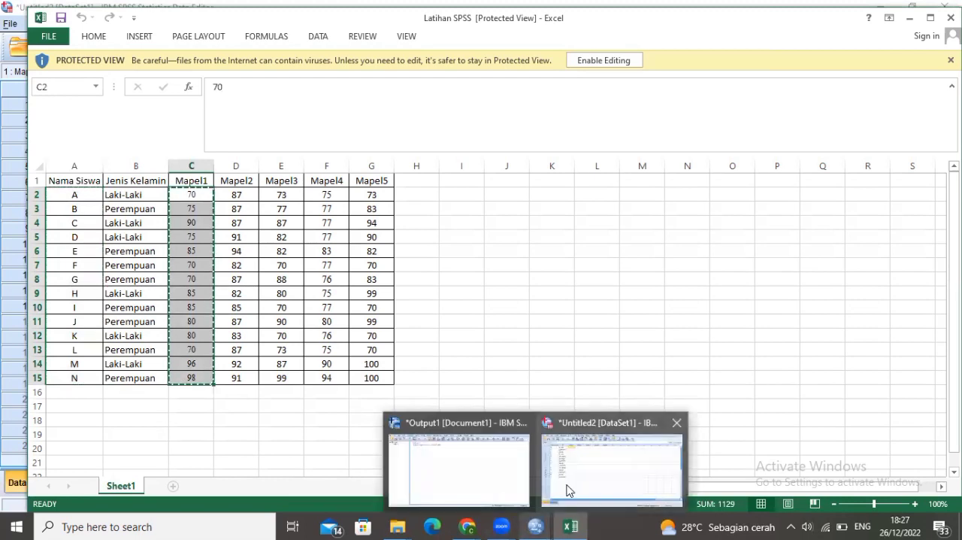
pyautogui.click(568, 491)
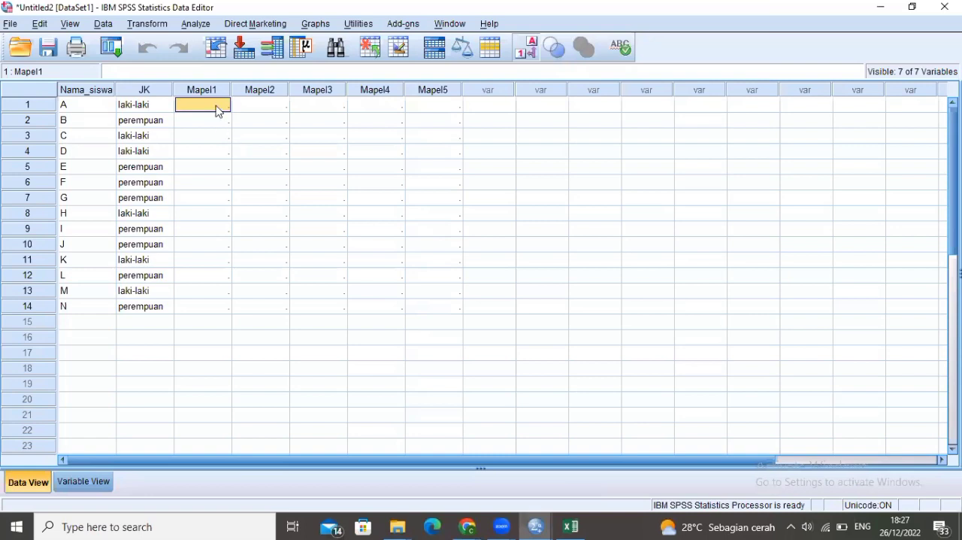
pyautogui.hotkey('ctrl', 'v')
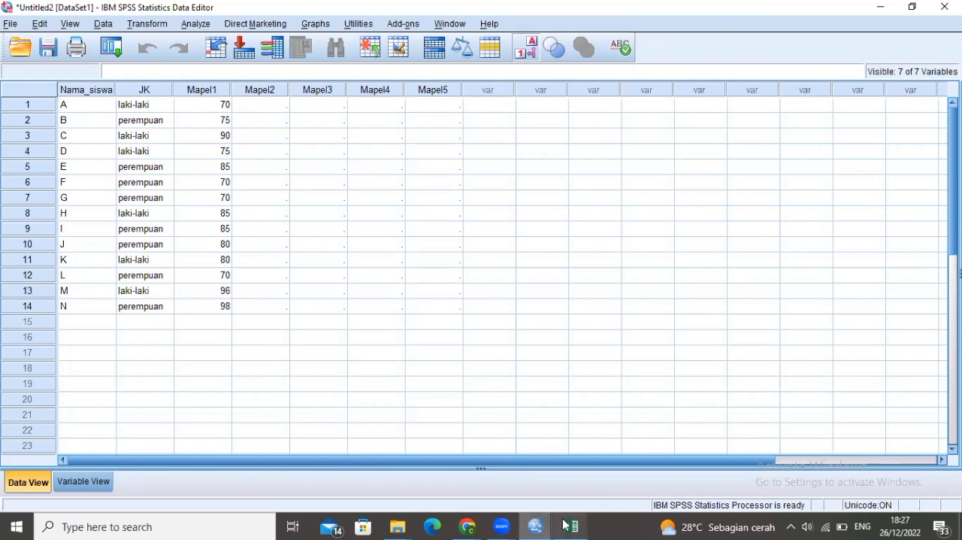
# Copy the Mapel2 scores in D2:D15 of the Excel workbook and paste them into the SPSS Mapel2 column from row 1
pyautogui.moveTo(569, 525)
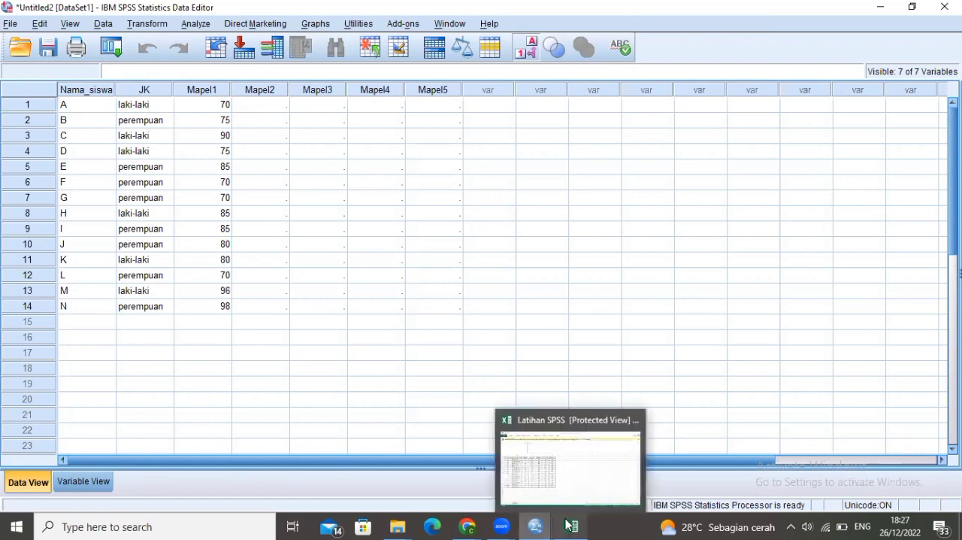
pyautogui.click(570, 459)
pyautogui.click(237, 195)
pyautogui.moveTo(237, 194); pyautogui.dragTo(231, 377)
pyautogui.hotkey('ctrl', 'c')
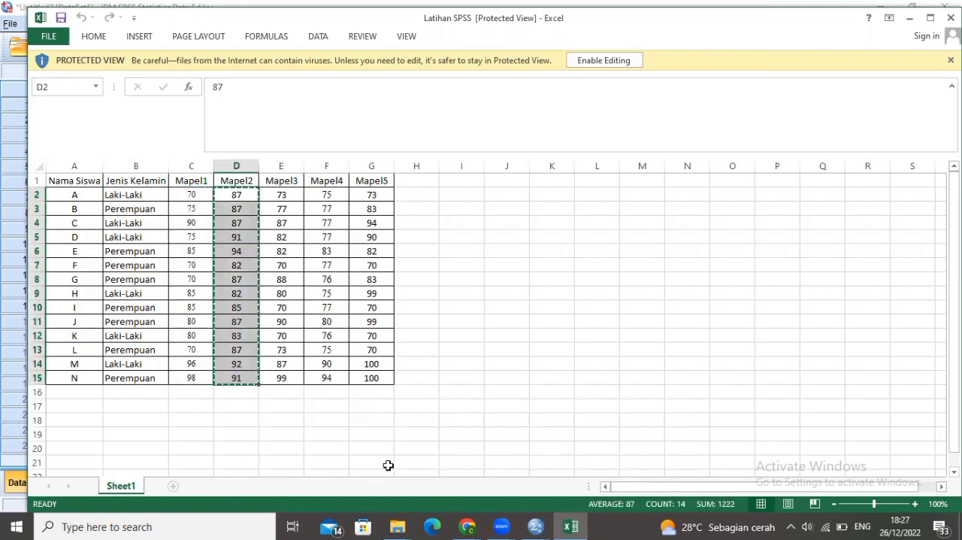
pyautogui.moveTo(536, 526)
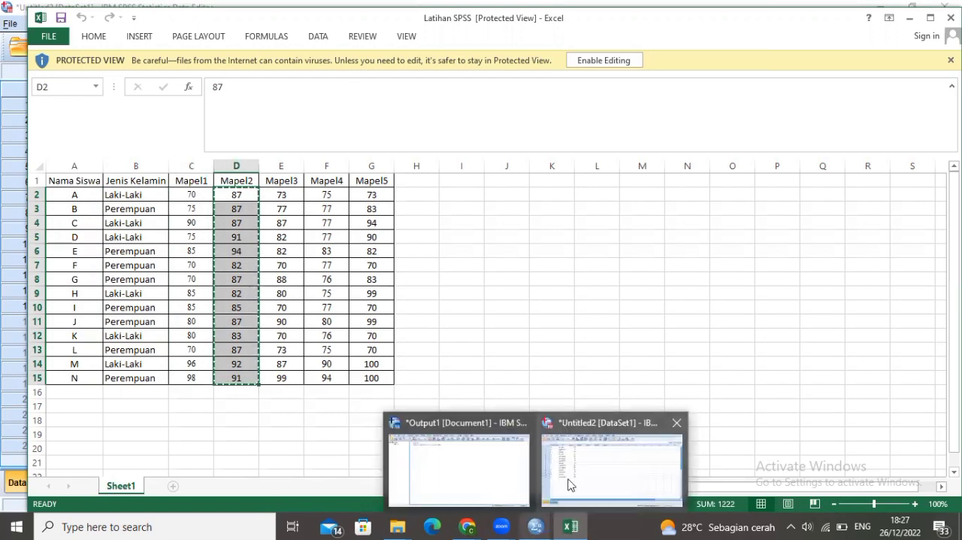
pyautogui.click(569, 485)
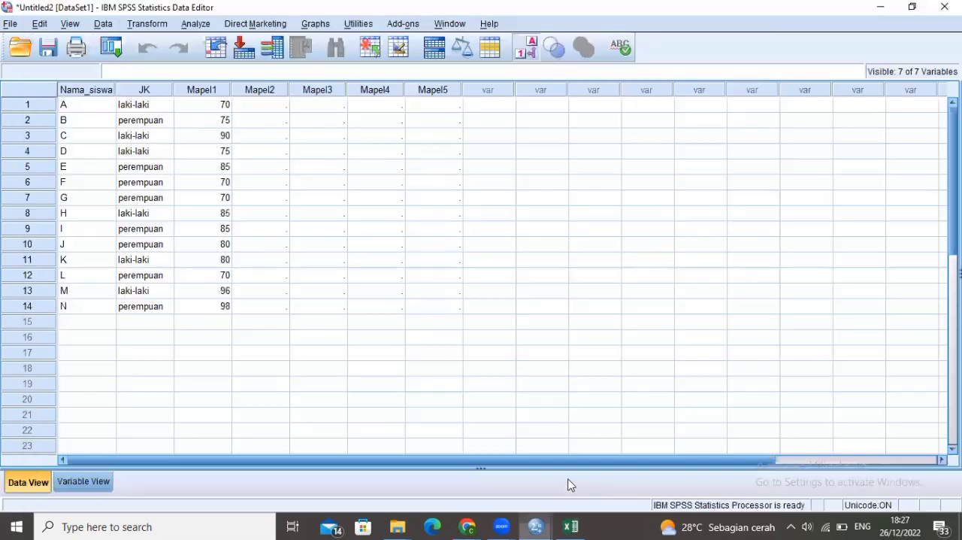
pyautogui.click(257, 107)
pyautogui.hotkey('ctrl', 'v')
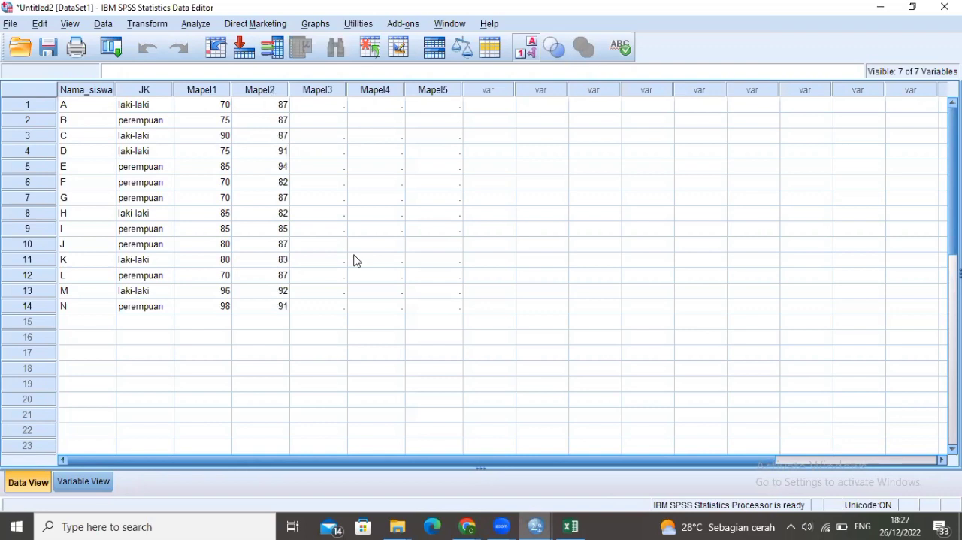
# Copy the Mapel3 scores in E2:E15 of the Excel workbook and paste them into the SPSS Mapel3 column from row 1
pyautogui.moveTo(577, 526)
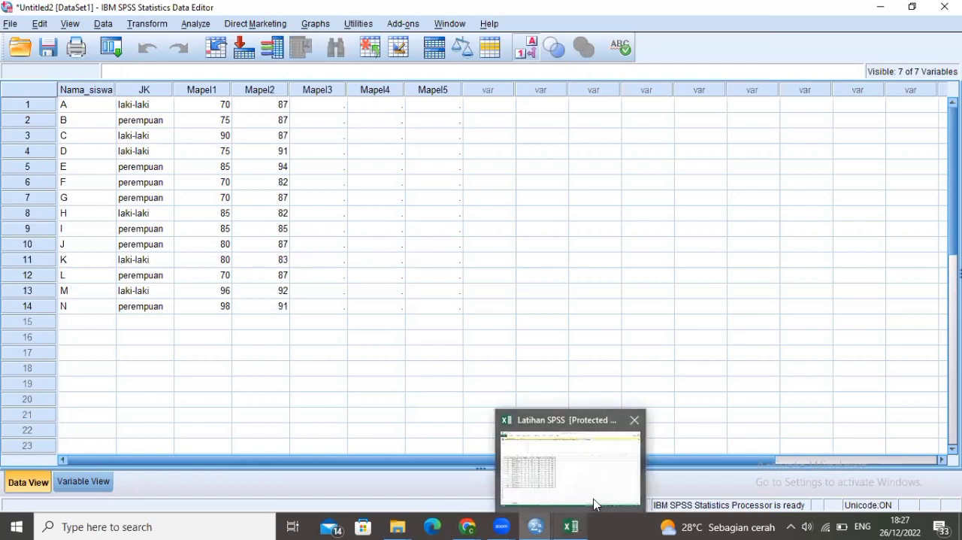
pyautogui.click(594, 498)
pyautogui.moveTo(286, 195); pyautogui.dragTo(277, 379)
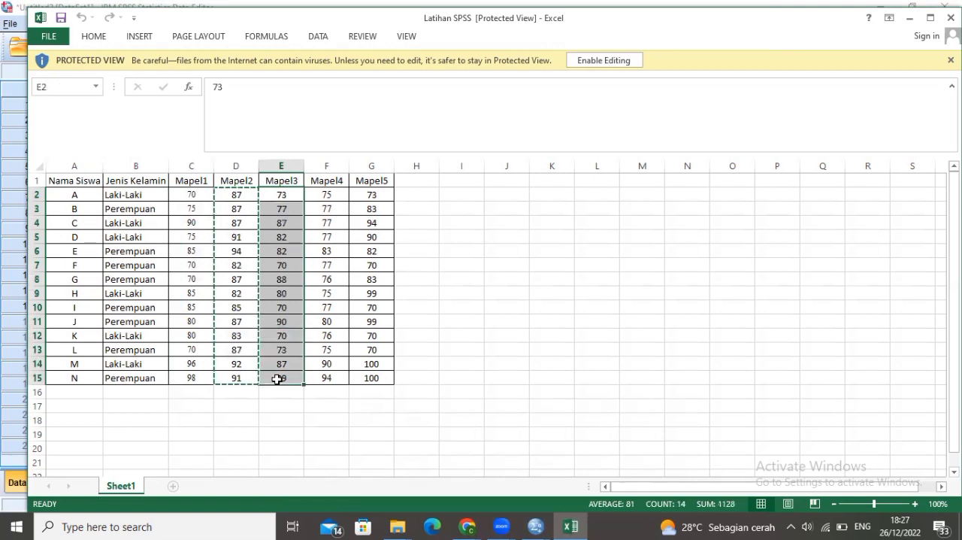
pyautogui.hotkey('ctrl', 'c')
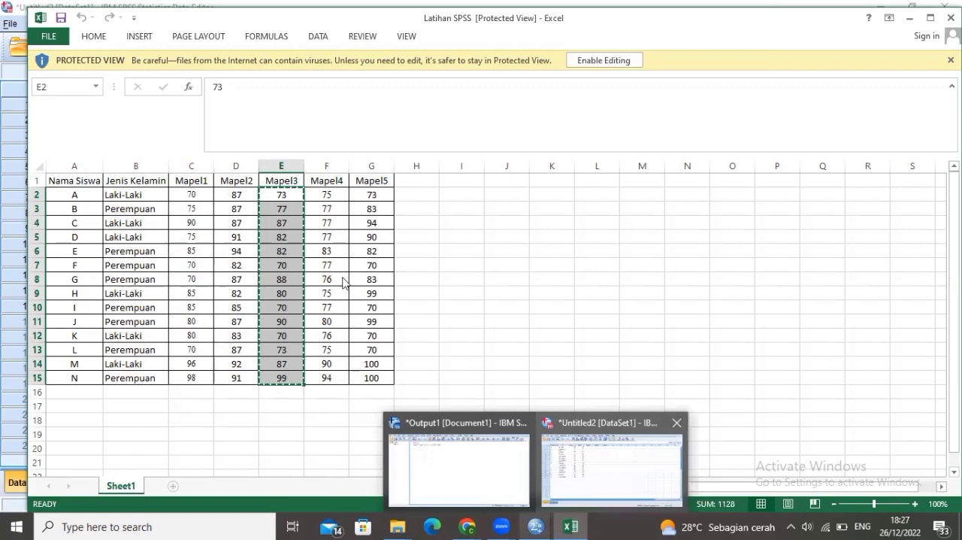
pyautogui.hotkey('alt', 'Tab')
pyautogui.click(327, 113)
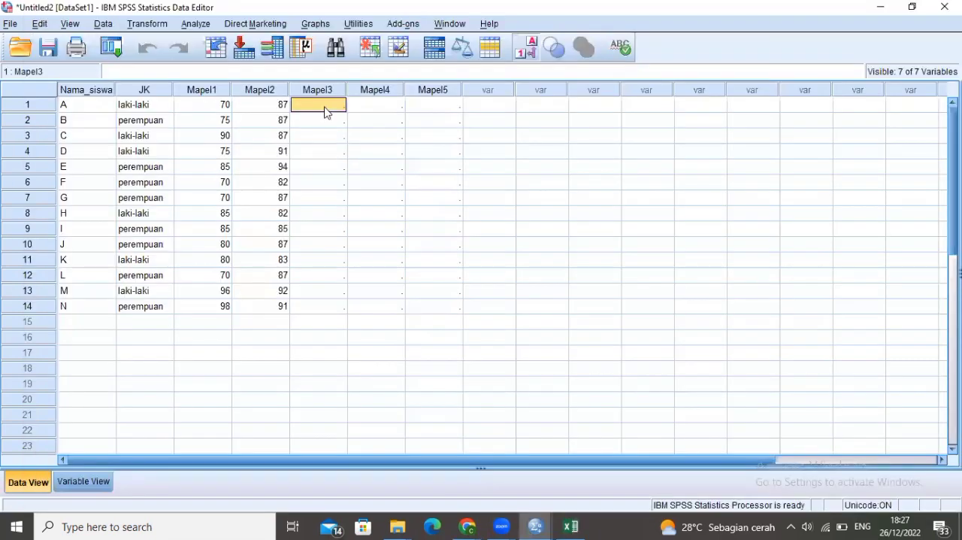
pyautogui.hotkey('ctrl', 'v')
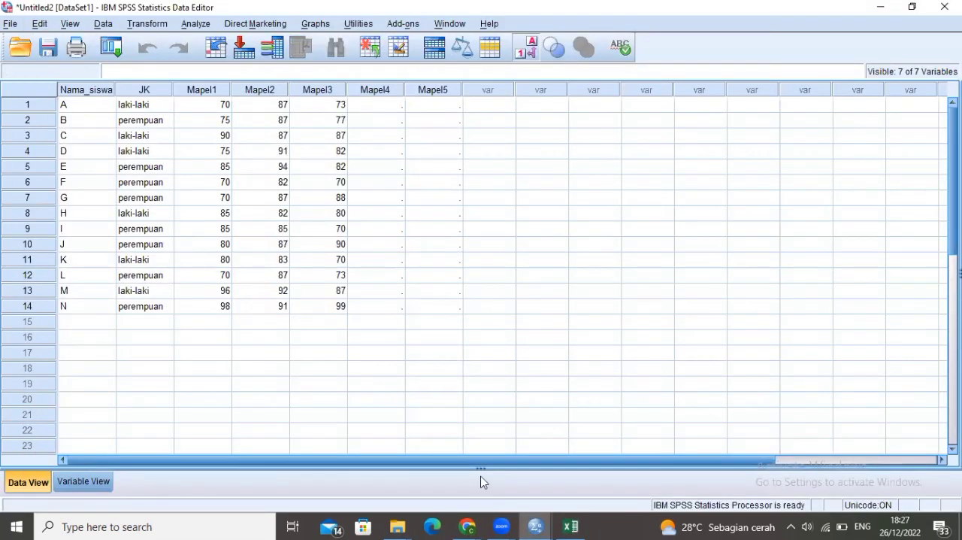
# Copy the Mapel4 scores in F2:F15 of the Excel workbook and paste them into the SPSS Mapel4 column from row 1
pyautogui.press('Tab')
pyautogui.click(584, 497)
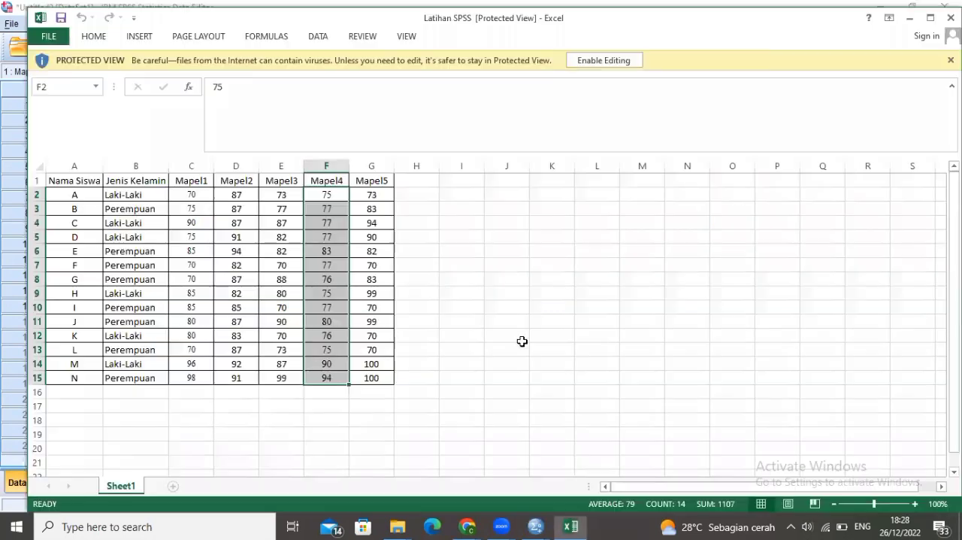
pyautogui.moveTo(326, 195); pyautogui.dragTo(319, 385)
pyautogui.hotkey('ctrl', 'c')
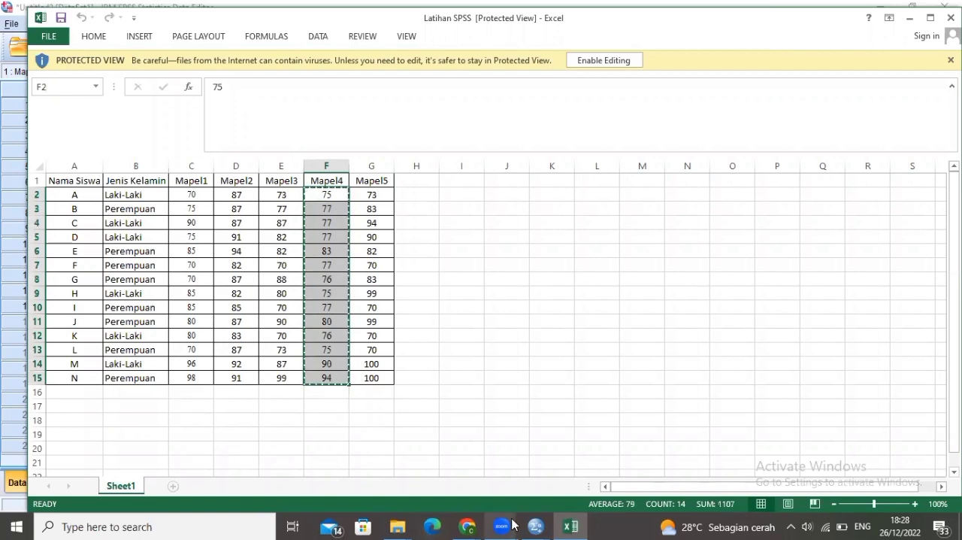
pyautogui.click(536, 527)
pyautogui.click(581, 466)
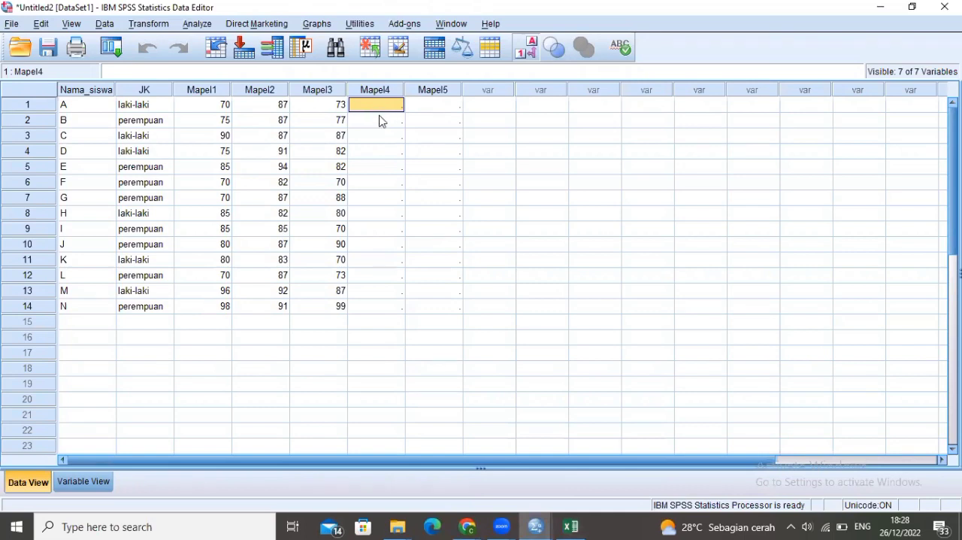
pyautogui.hotkey('ctrl', 'v')
# Copy the Mapel5 scores in G2:G15 of the Excel workbook and paste them into the SPSS Mapel5 column from row 1
pyautogui.click(439, 105)
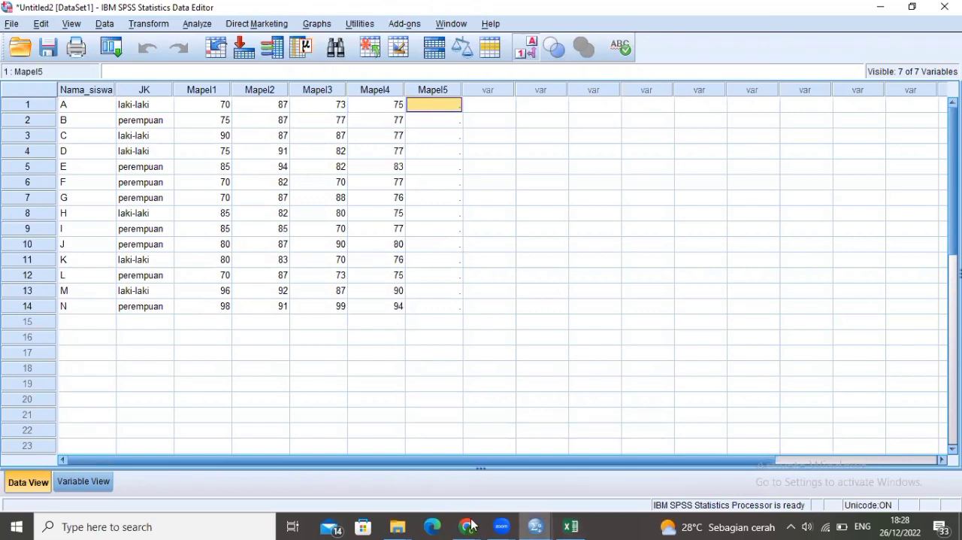
pyautogui.moveTo(530, 525)
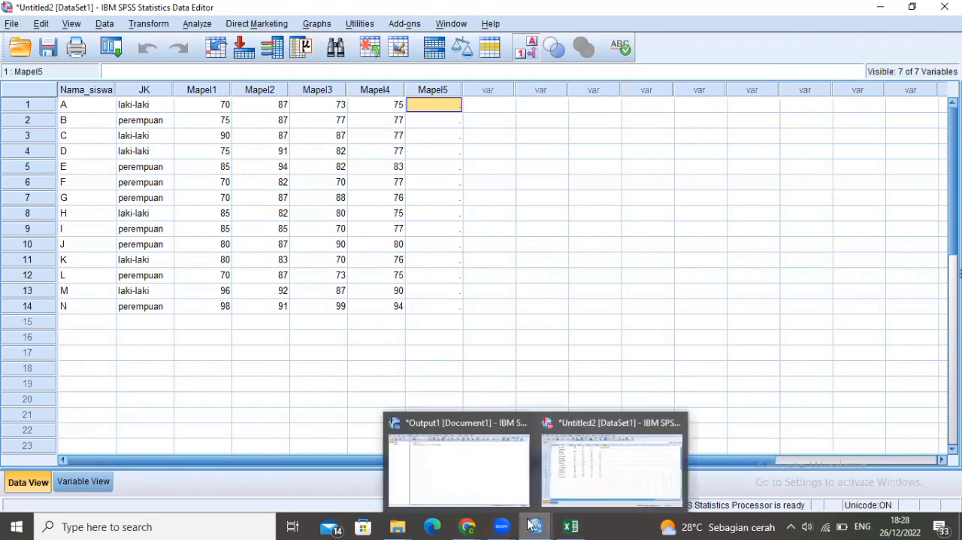
pyautogui.click(574, 483)
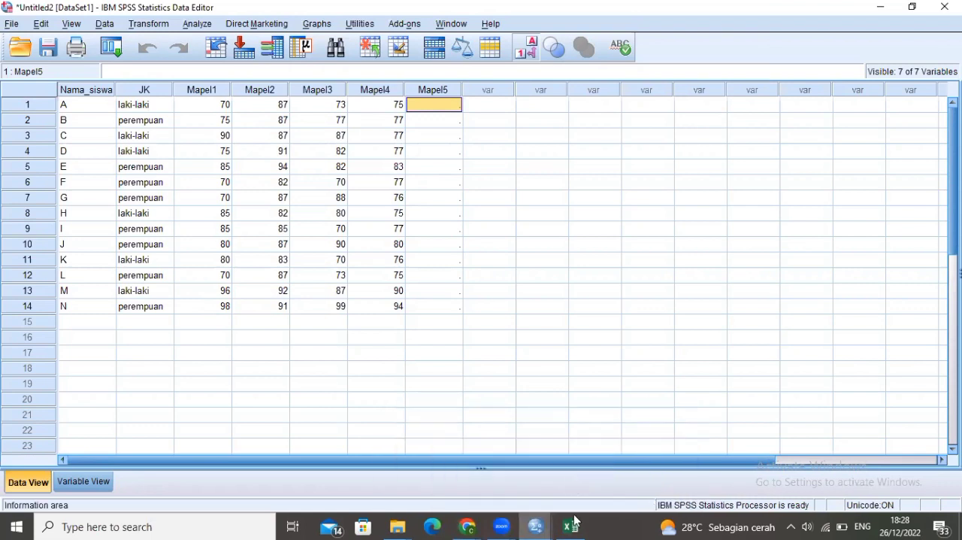
pyautogui.moveTo(574, 521)
pyautogui.click(579, 452)
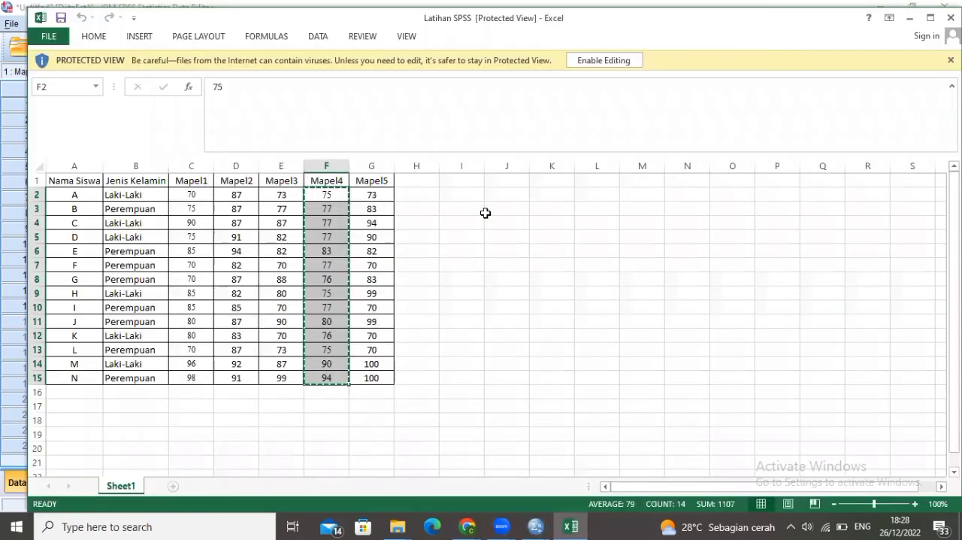
pyautogui.moveTo(361, 193); pyautogui.dragTo(371, 373)
pyautogui.hotkey('ctrl', 'c')
pyautogui.moveTo(537, 526)
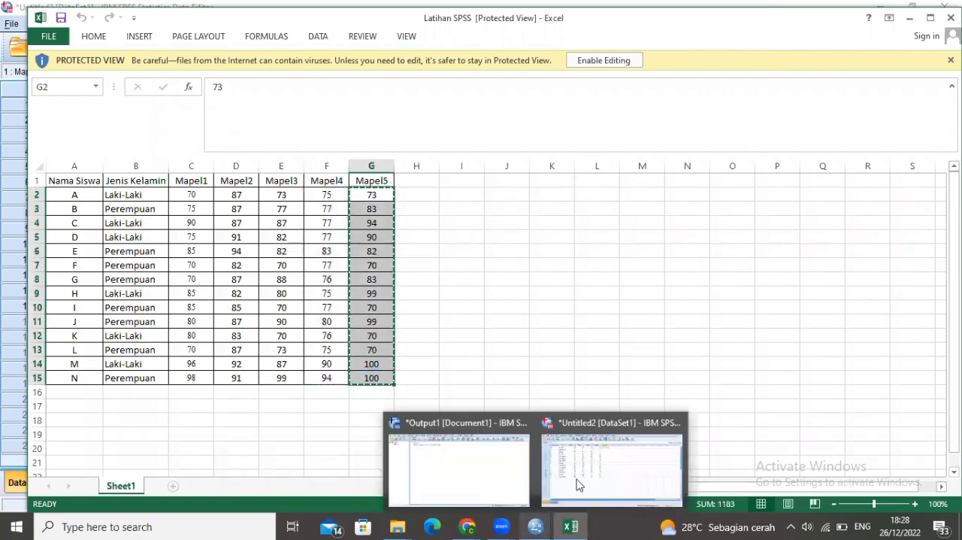
pyautogui.click(579, 484)
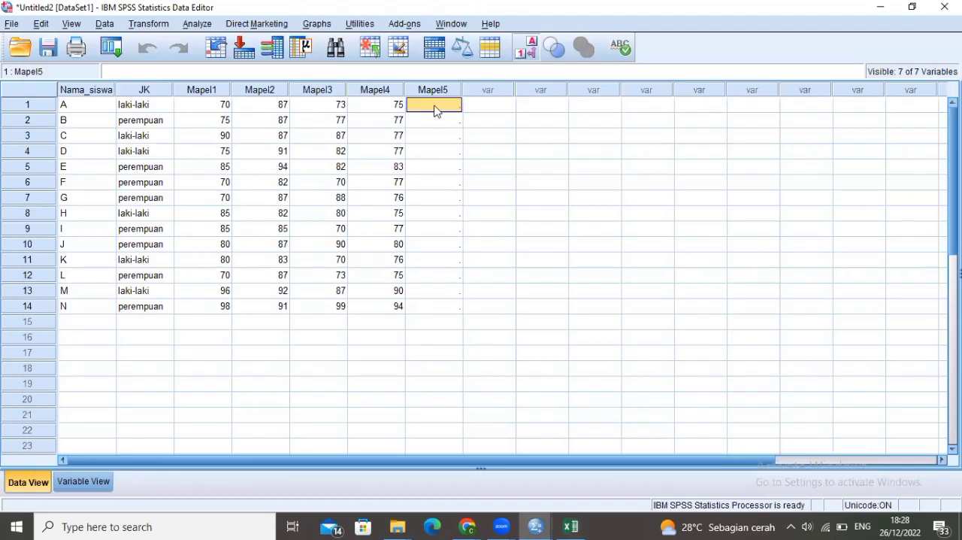
pyautogui.hotkey('ctrl', 'v')
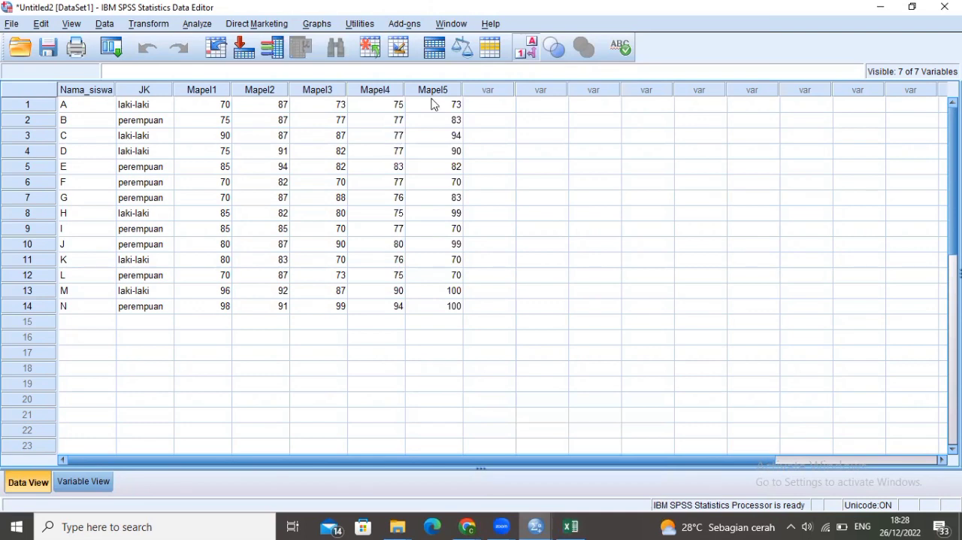
# Start a Frequencies analysis and add Nama_siswa and Jenis Kelamin [JK] to its analysed variables
pyautogui.click(197, 24)
pyautogui.moveTo(259, 62)
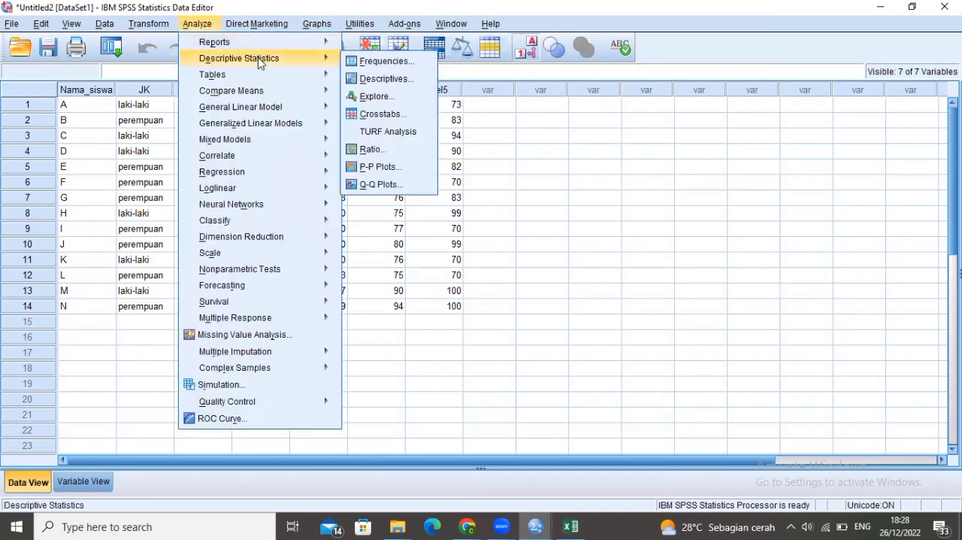
pyautogui.click(370, 62)
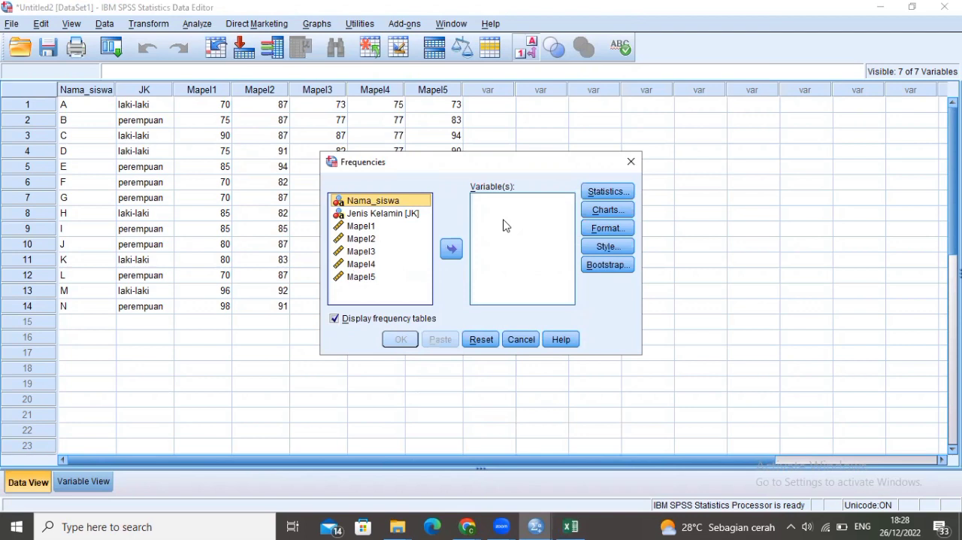
pyautogui.click(451, 248)
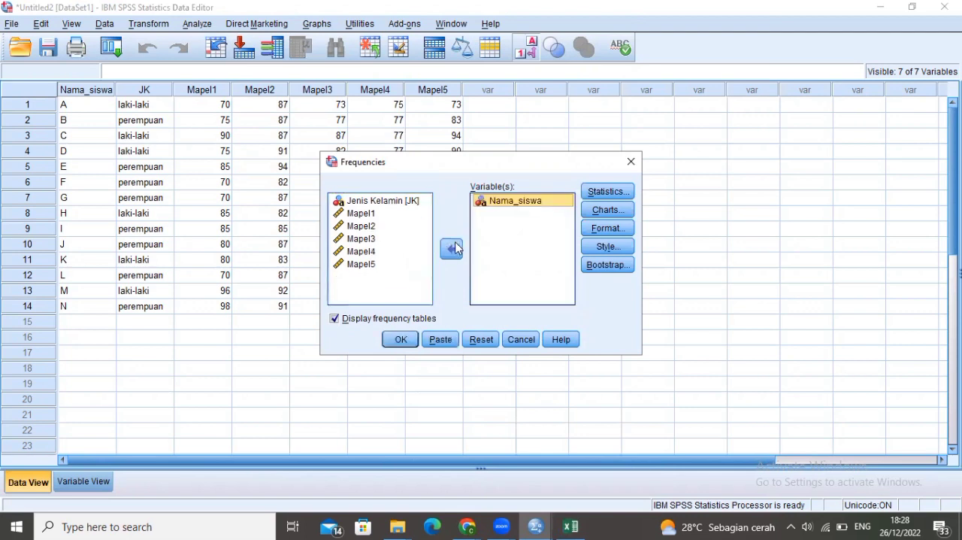
pyautogui.click(402, 201)
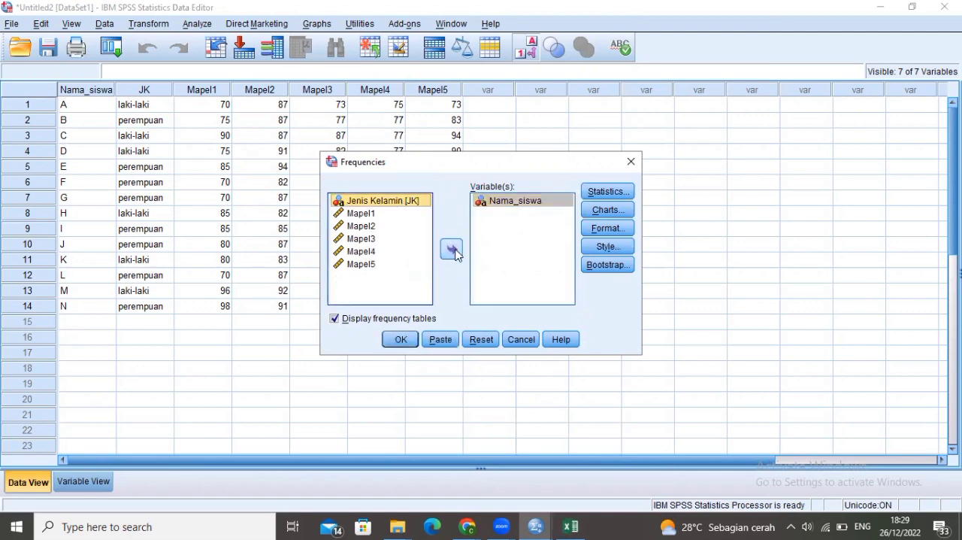
pyautogui.click(451, 248)
# Add the five score variables Mapel1 to Mapel5 to the variables of the Frequencies analysis
pyautogui.click(406, 202)
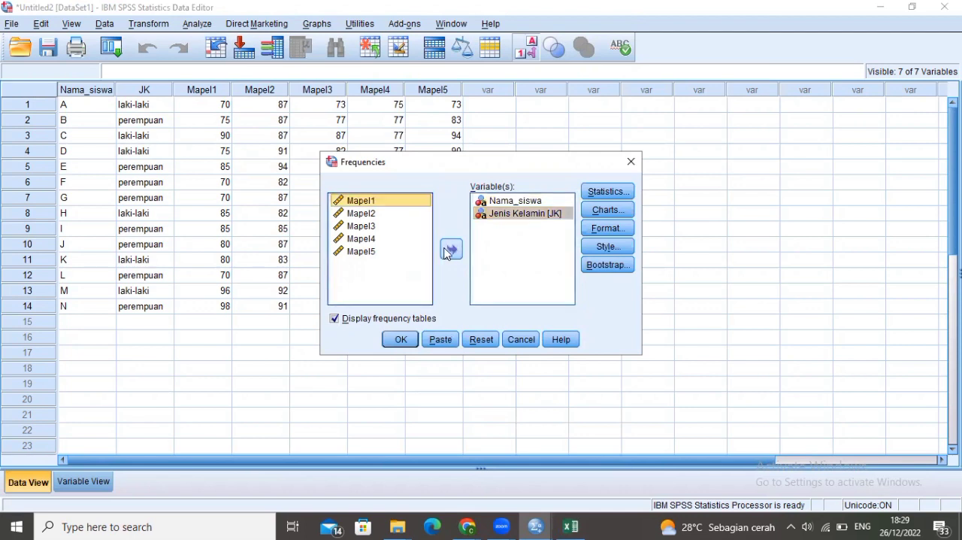
pyautogui.click(451, 248)
pyautogui.click(393, 202)
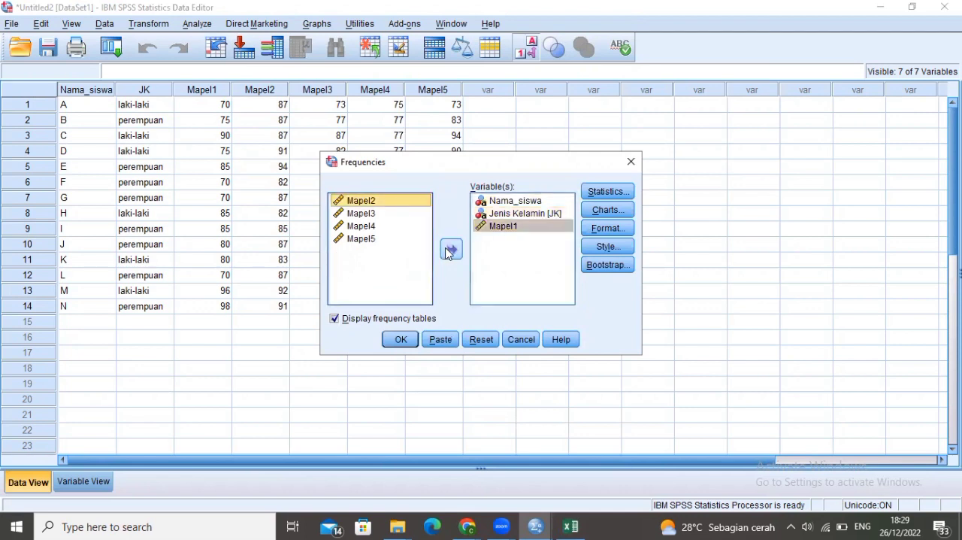
pyautogui.click(450, 250)
pyautogui.click(395, 201)
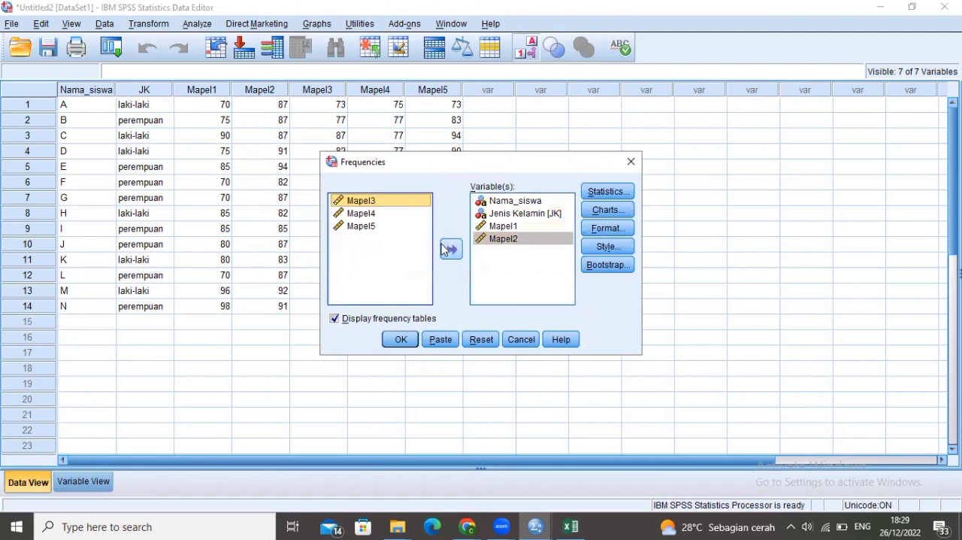
pyautogui.click(443, 251)
pyautogui.click(387, 203)
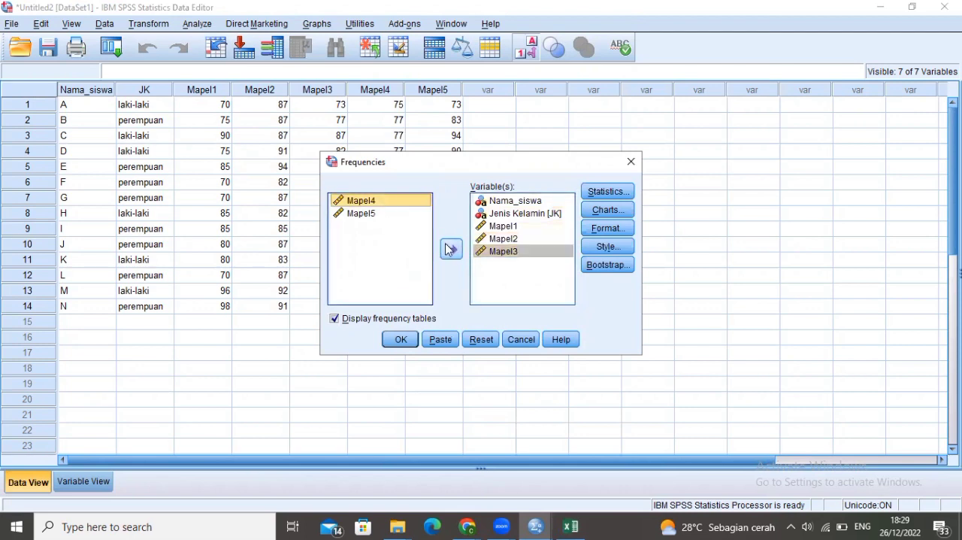
pyautogui.click(450, 250)
pyautogui.click(399, 204)
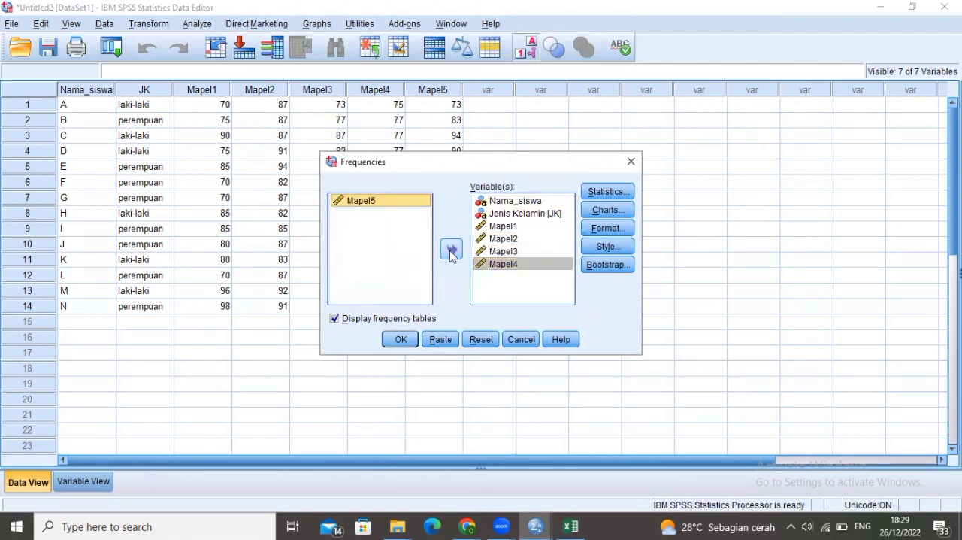
pyautogui.click(452, 252)
# Include the mean, median, mode and sum as central tendency statistics of the Frequencies analysis
pyautogui.click(624, 193)
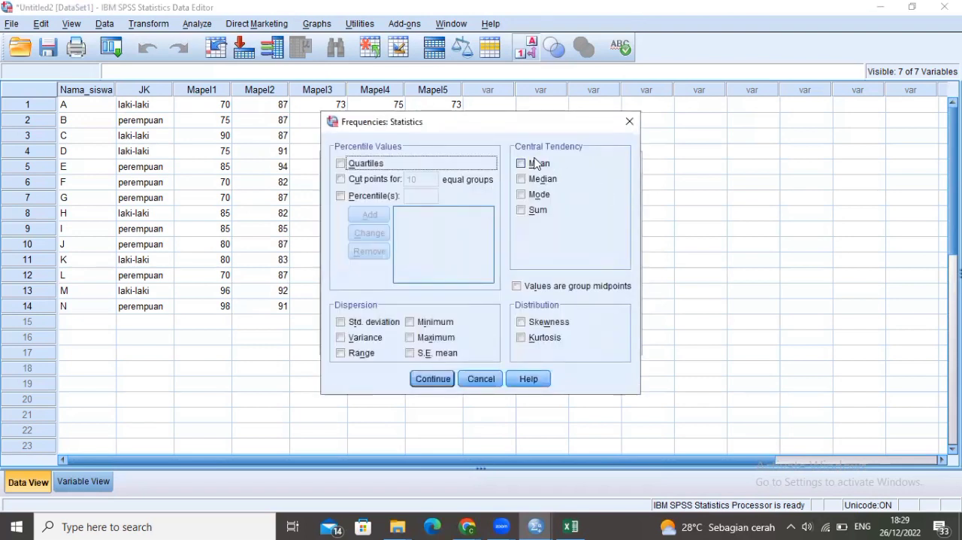
pyautogui.click(523, 166)
pyautogui.click(521, 180)
pyautogui.click(521, 195)
pyautogui.click(521, 212)
# Include quartiles and add the percentile 10 to the percentile values of the Frequencies statistics
pyautogui.click(341, 164)
pyautogui.click(340, 196)
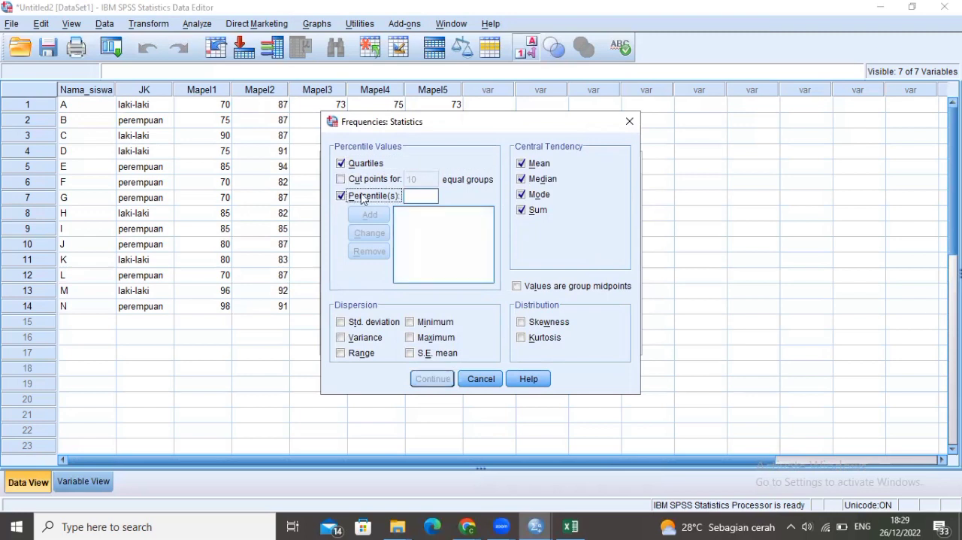
pyautogui.click(418, 195)
pyautogui.write('10')
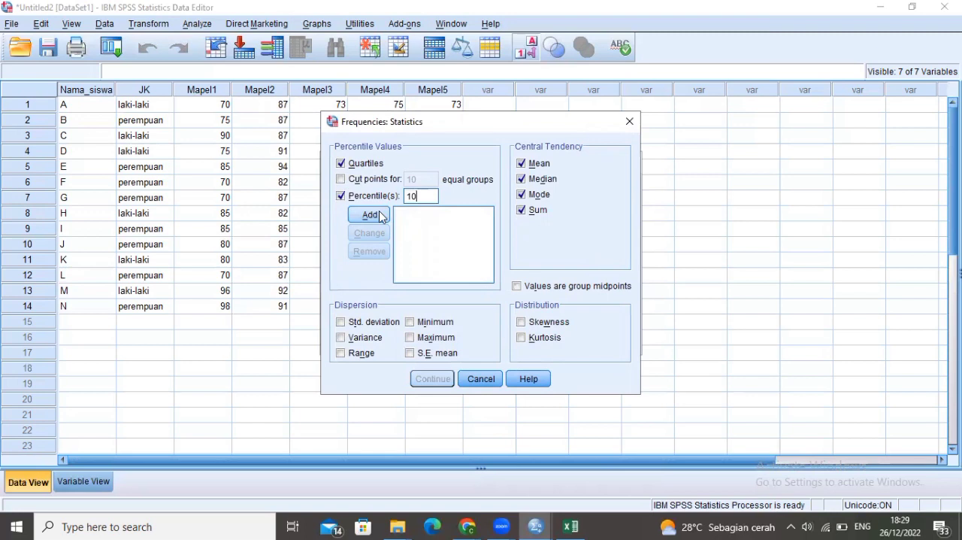
pyautogui.click(369, 214)
# Include variance, range, minimum and maximum as dispersion statistics and accept the Frequencies statistics settings
pyautogui.click(341, 337)
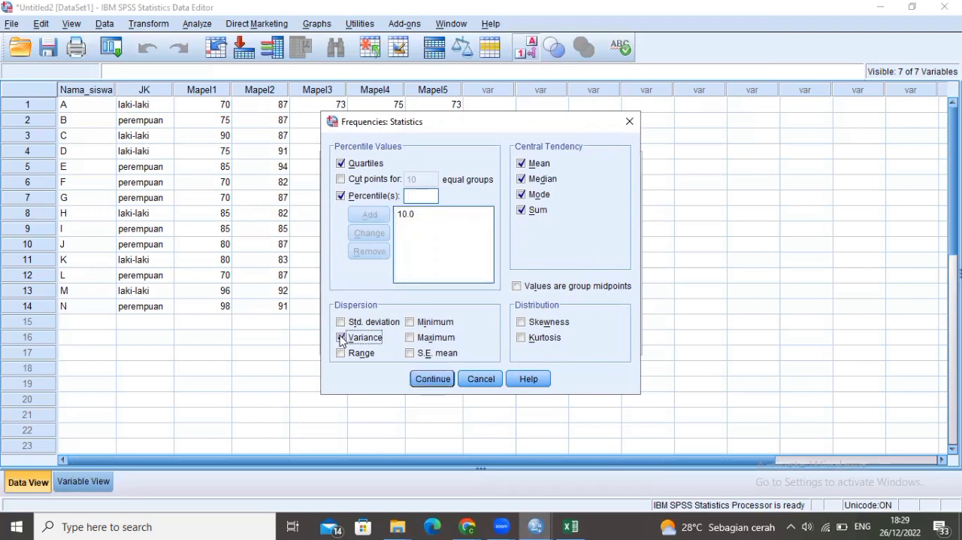
pyautogui.click(340, 354)
pyautogui.click(409, 322)
pyautogui.click(410, 337)
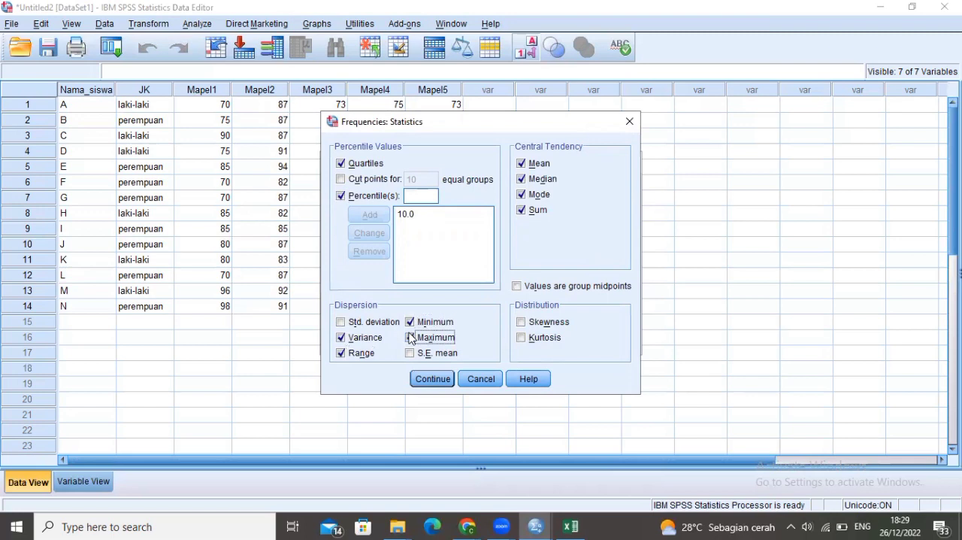
pyautogui.click(430, 382)
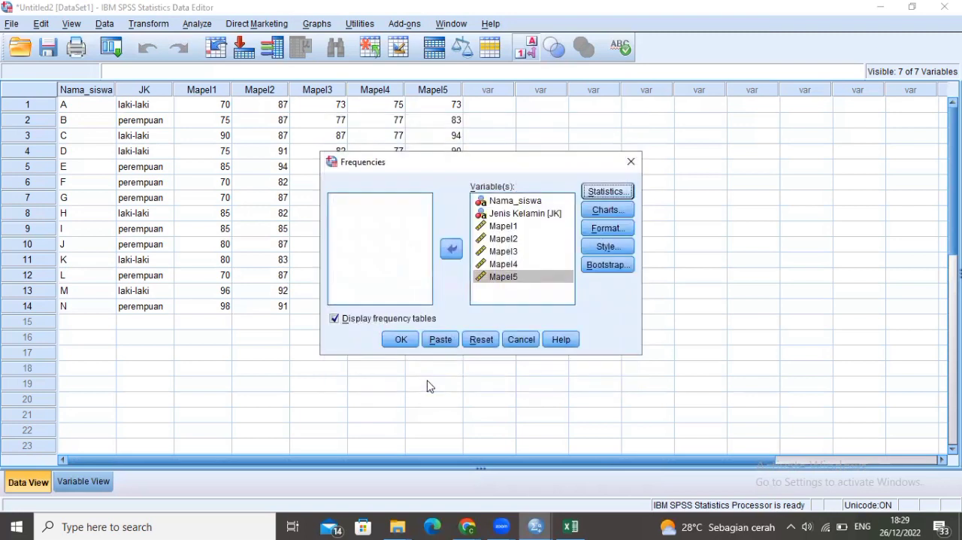
# Run the Frequencies analysis and review its statistics table and the frequency tables in the output
pyautogui.click(410, 345)
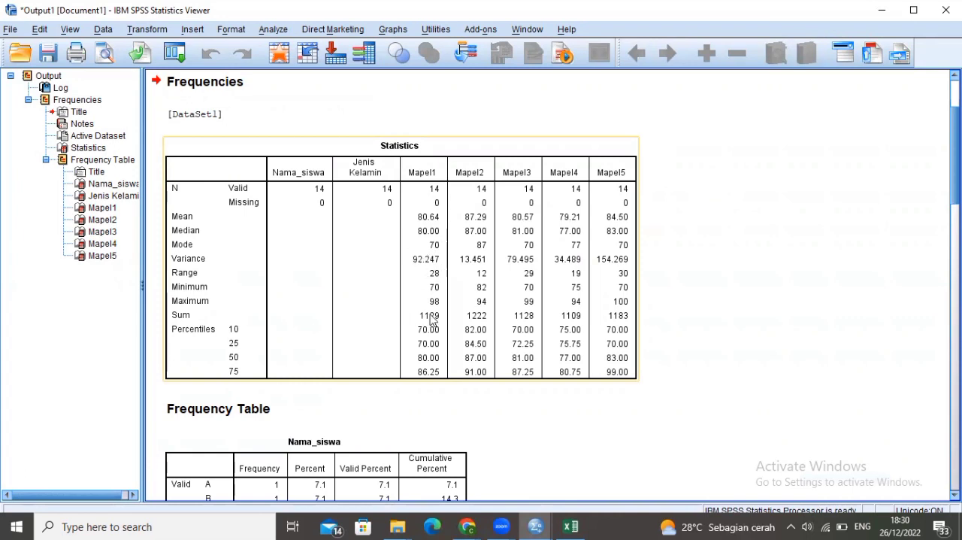
pyautogui.click(752, 341)
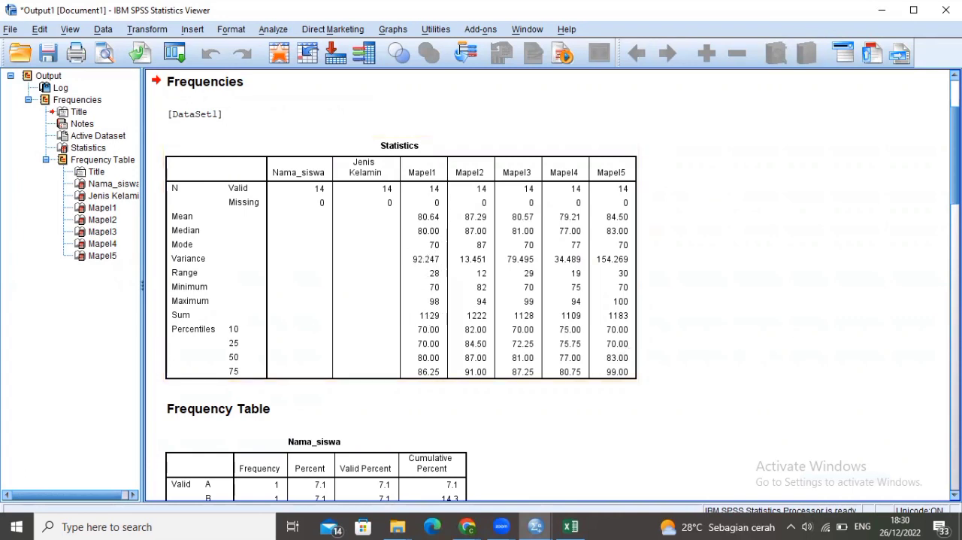
pyautogui.scroll(-9, 549, 286)
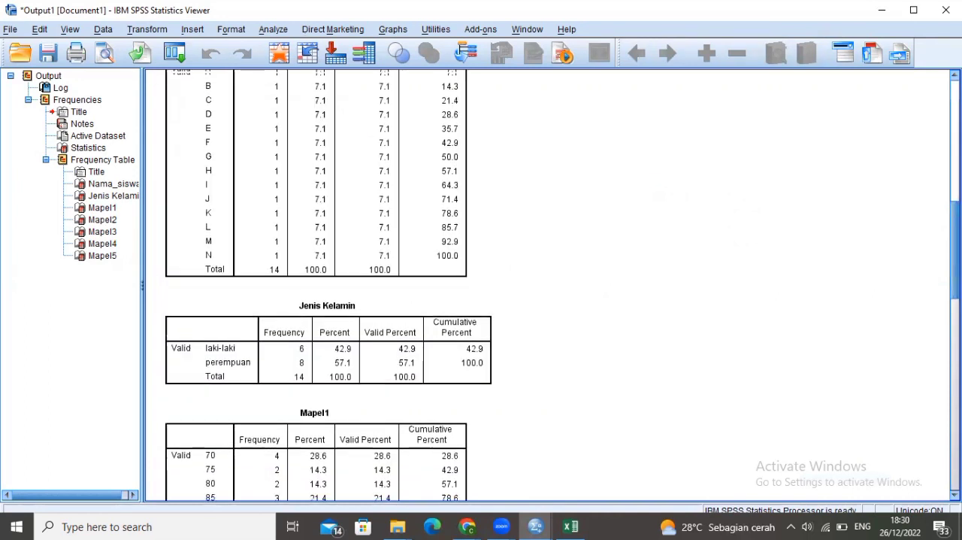
pyautogui.scroll(1, 549, 285)
pyautogui.scroll(-15, 549, 286)
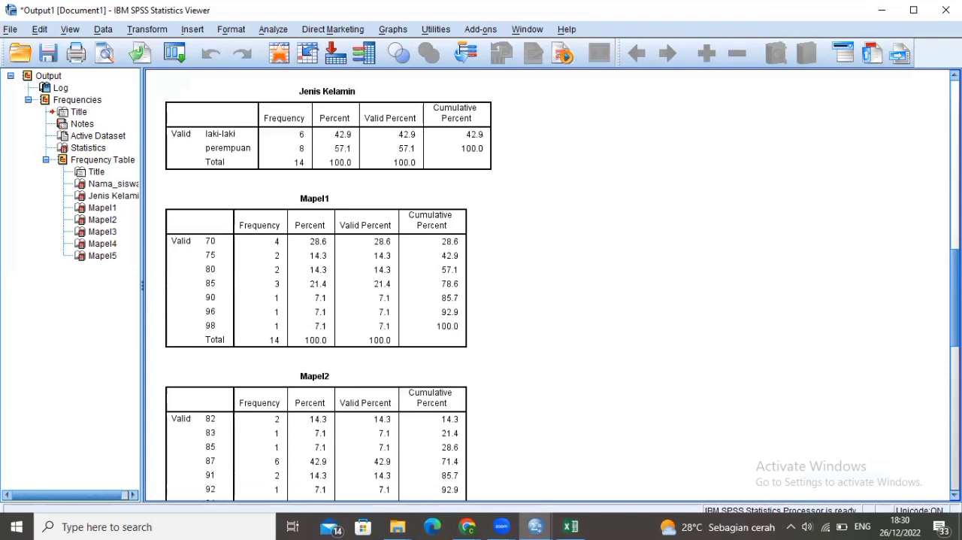
pyautogui.scroll(20, 549, 286)
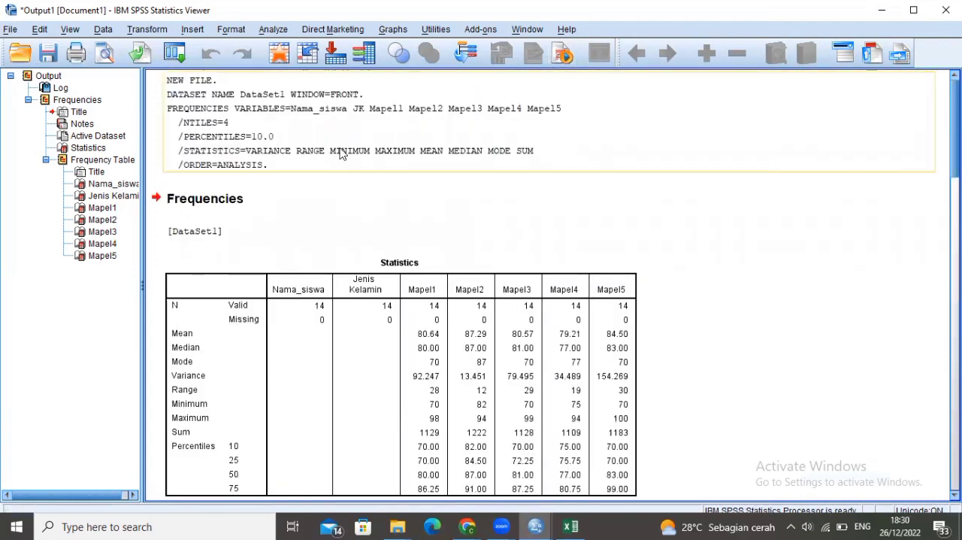
# Reopen the Frequencies analysis from the dataset, set its chart type to bar charts and run it again on the same variables
pyautogui.click(311, 54)
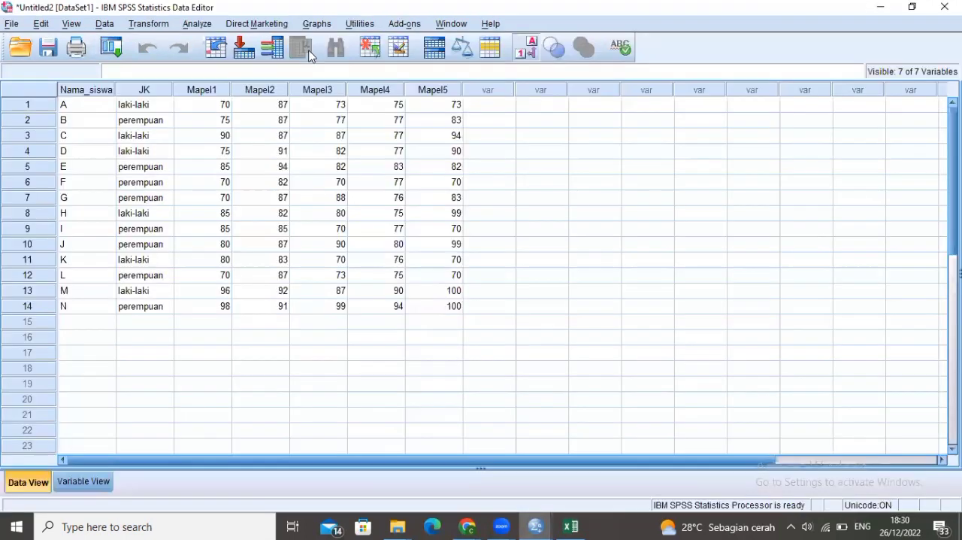
pyautogui.click(545, 198)
pyautogui.click(205, 26)
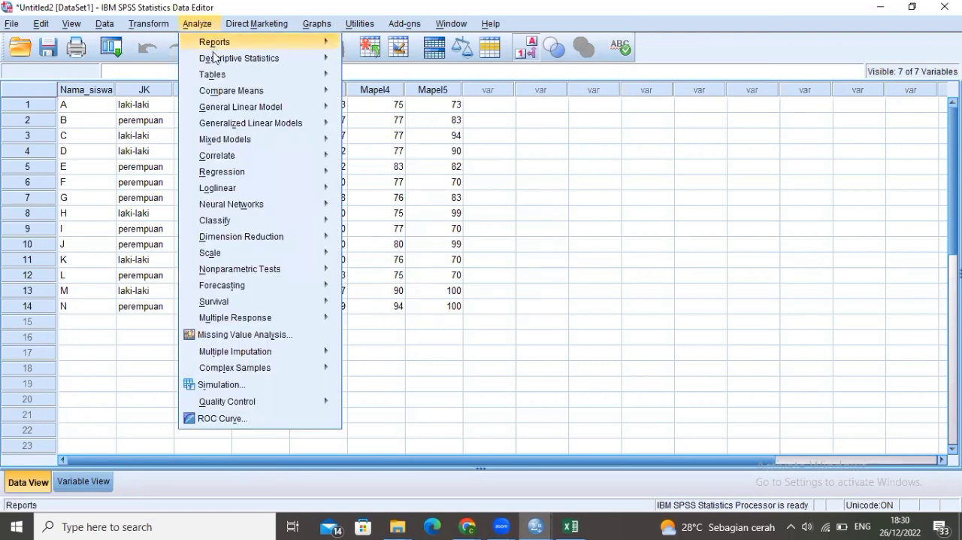
pyautogui.moveTo(216, 58)
pyautogui.click(370, 61)
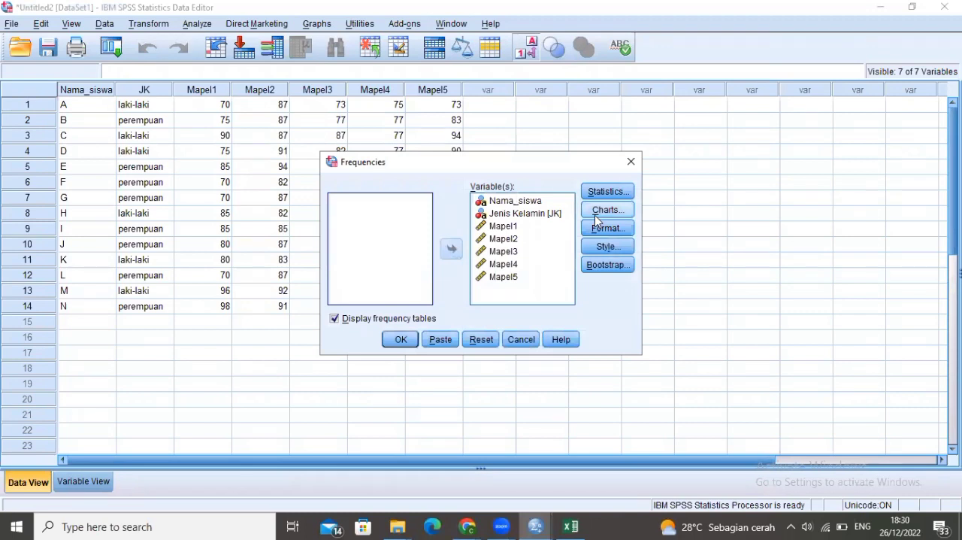
pyautogui.click(607, 217)
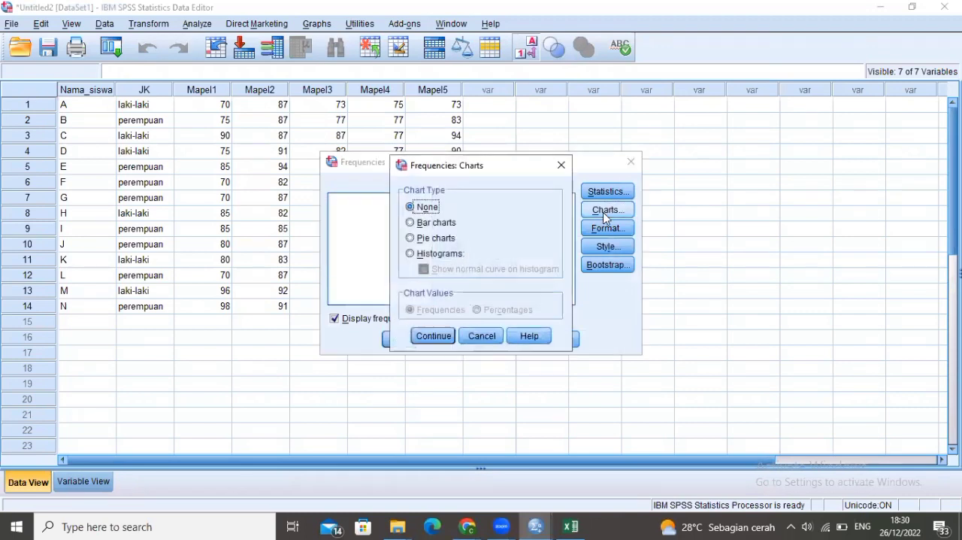
pyautogui.click(420, 224)
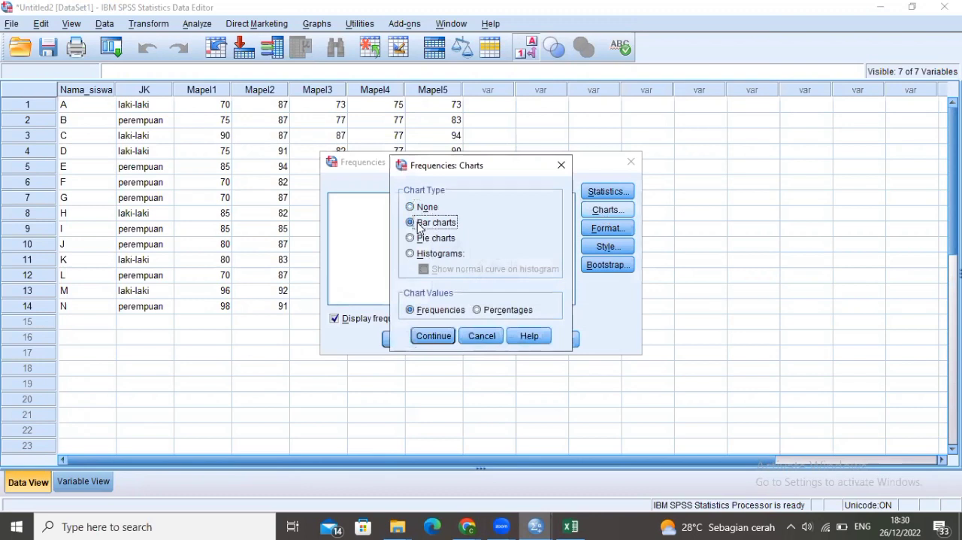
pyautogui.click(434, 336)
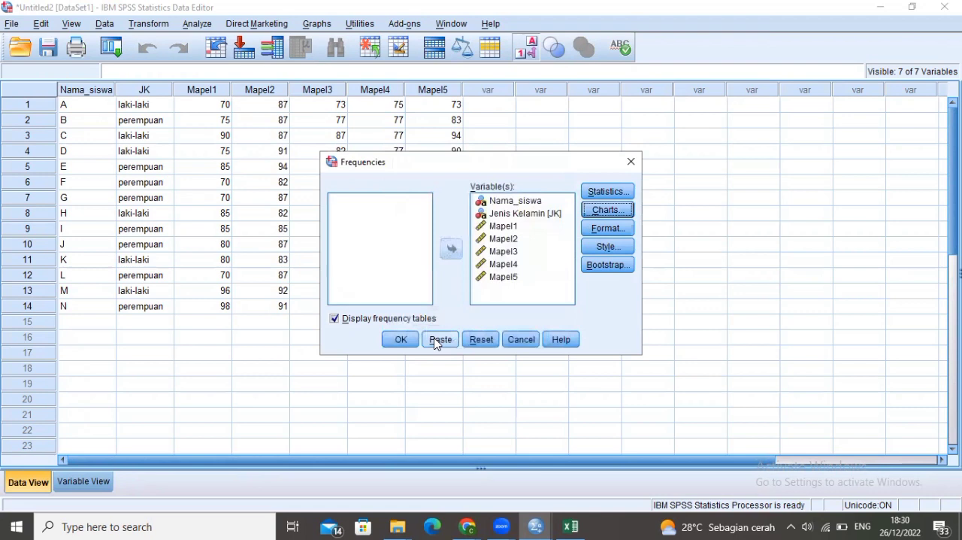
pyautogui.click(402, 340)
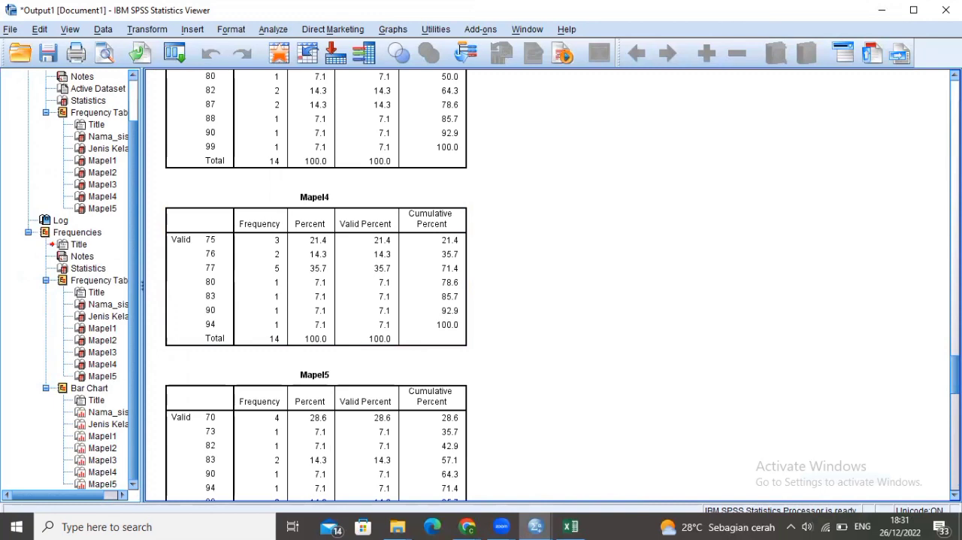
# Examine the bar charts for Nama_siswa, Jenis Kelamin and Mapel1 to Mapel5 in the new Frequencies output
pyautogui.scroll(-5, 549, 285)
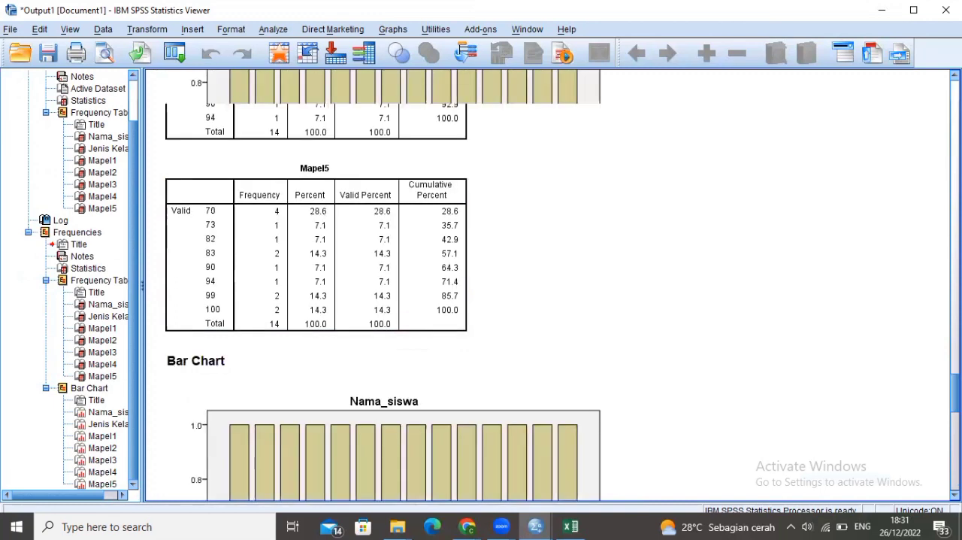
pyautogui.scroll(-10, 549, 285)
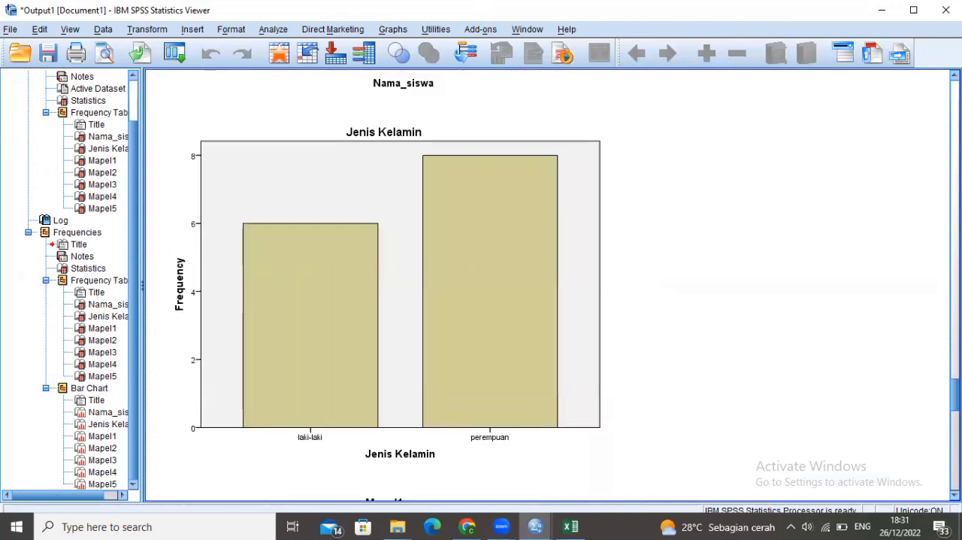
pyautogui.scroll(-8, 549, 286)
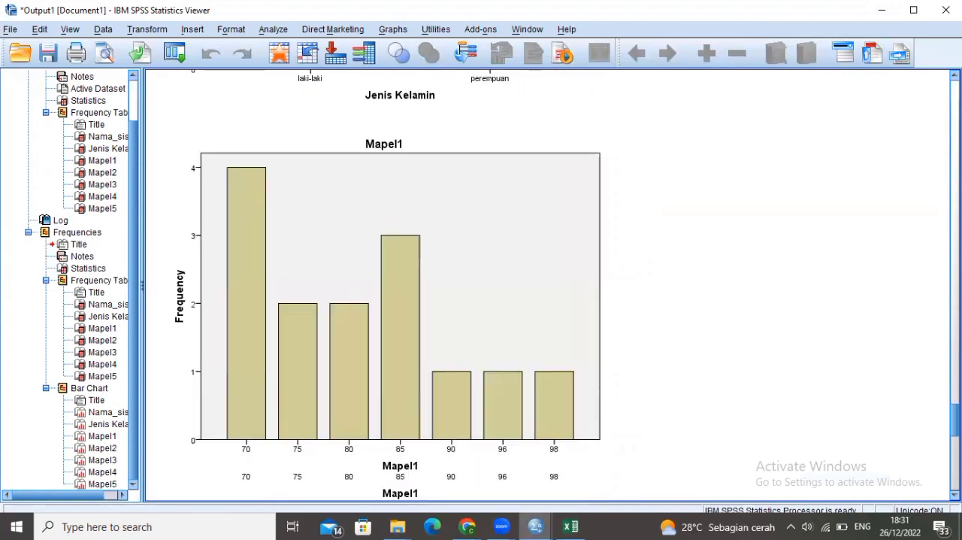
pyautogui.scroll(-20, 549, 286)
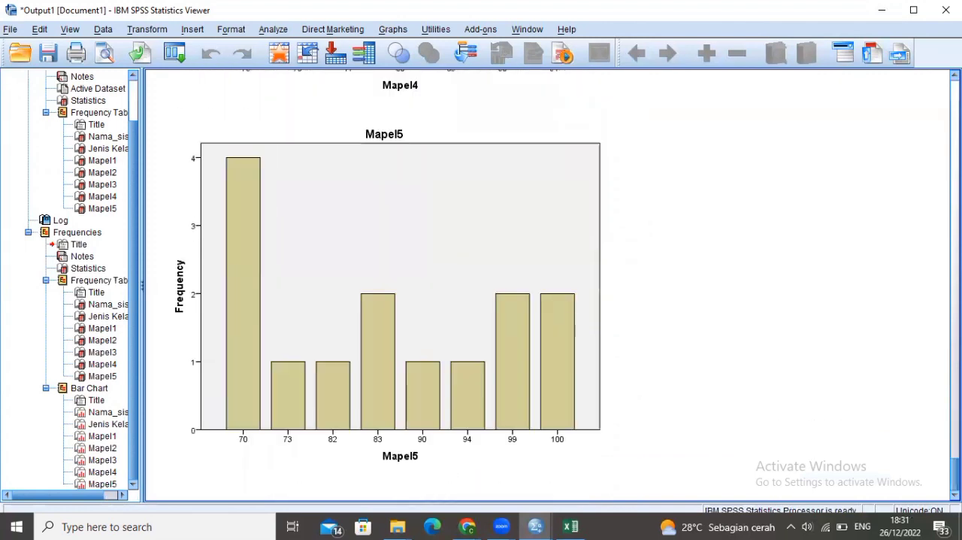
pyautogui.scroll(6, 549, 286)
pyautogui.scroll(20, 398, 286)
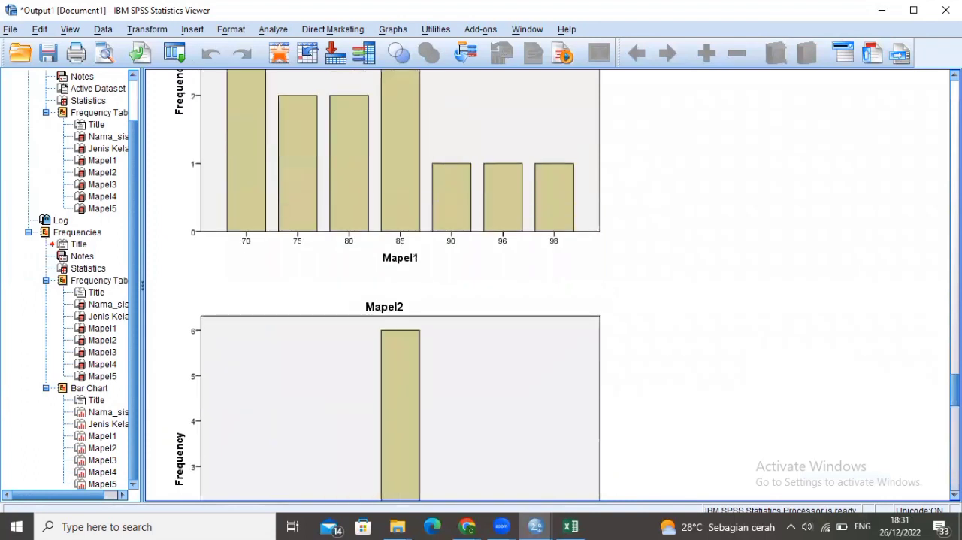
pyautogui.scroll(-20, 398, 286)
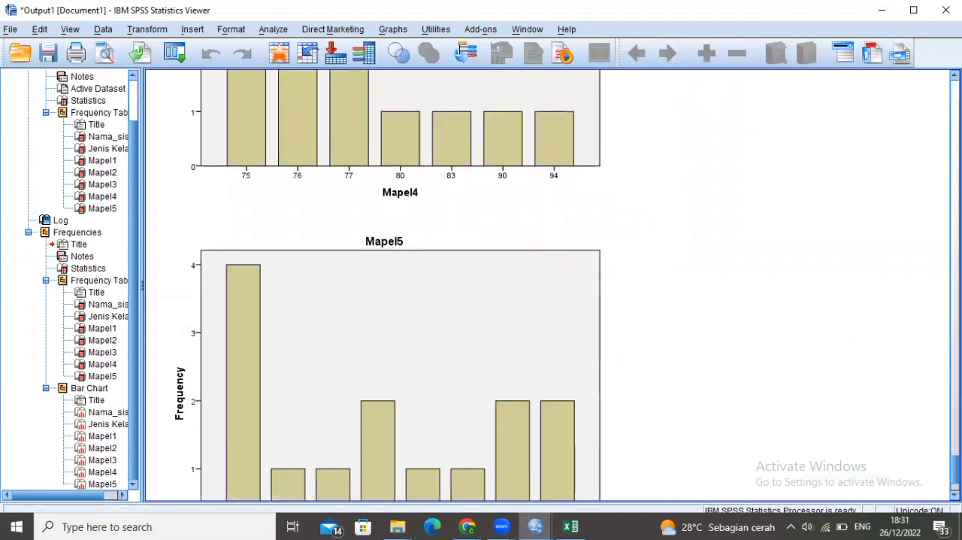
pyautogui.scroll(20, 398, 286)
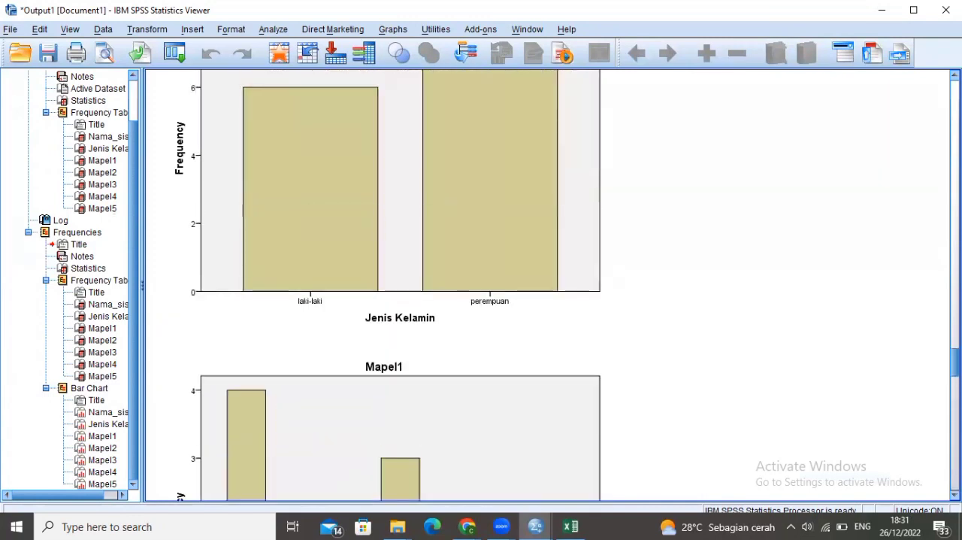
pyautogui.scroll(1, 398, 286)
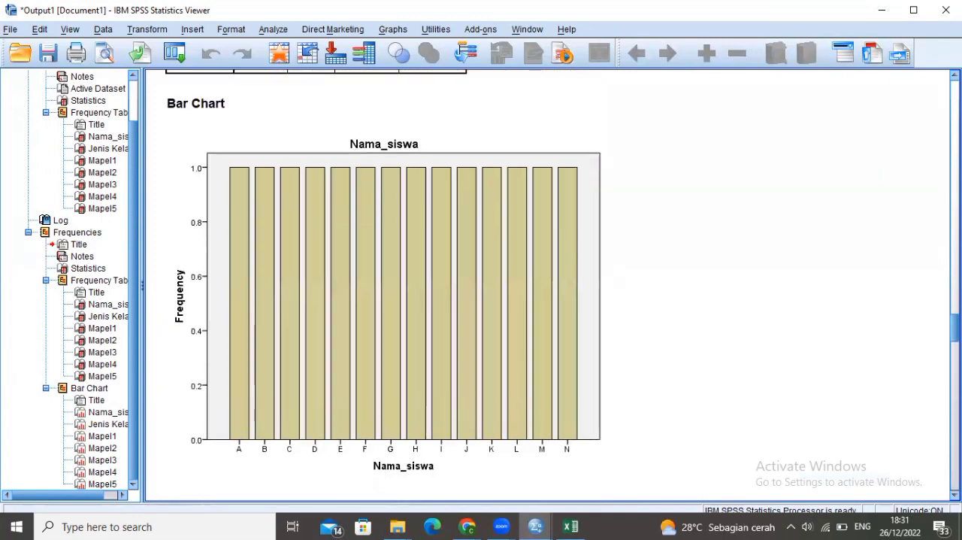